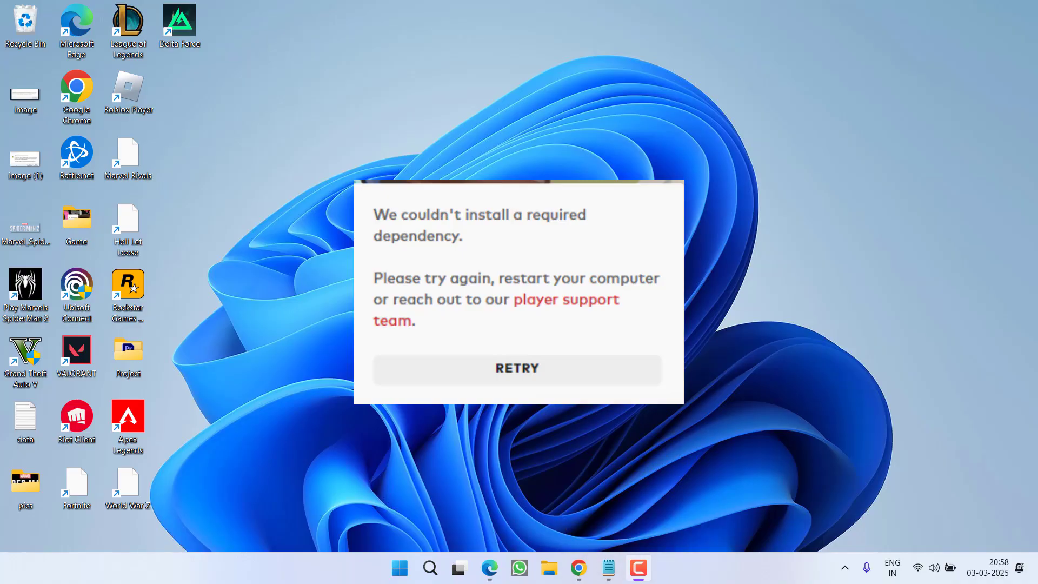
# - Launch regedit as administrator from Start search, approve UAC, and select the address-bar path
pyautogui.press('super')
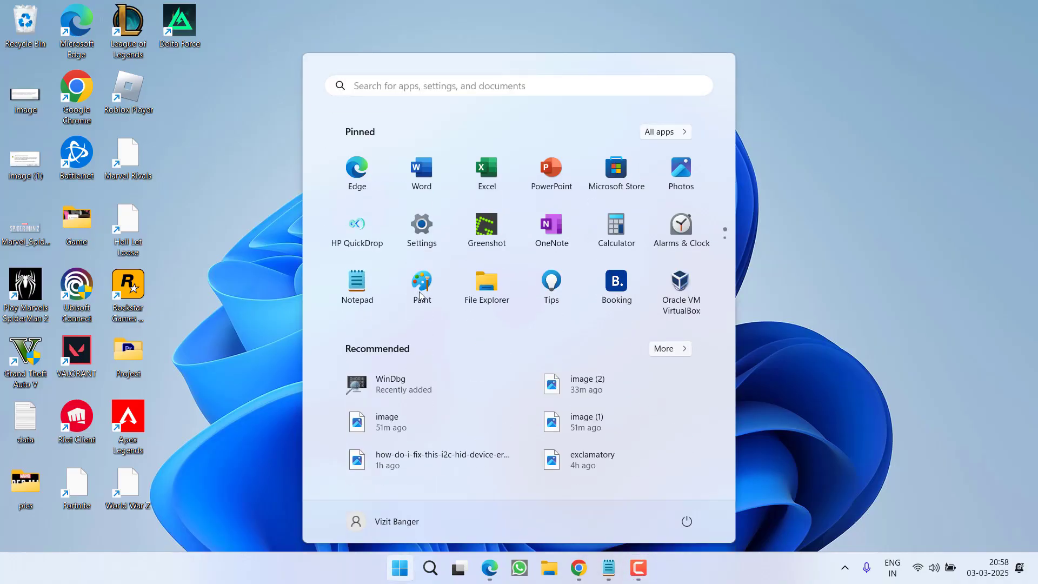
pyautogui.write('regedit')
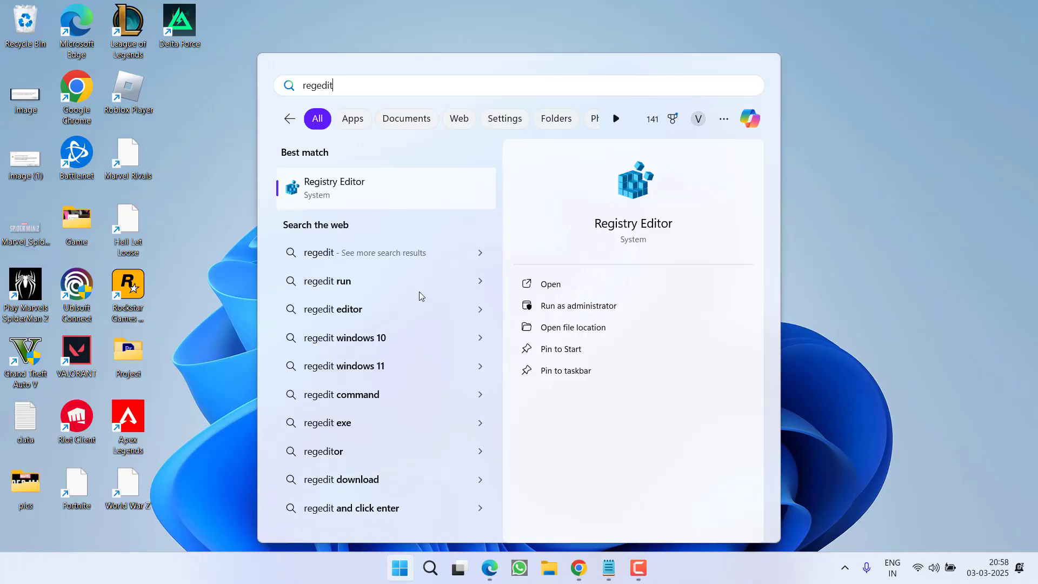
pyautogui.click(561, 305)
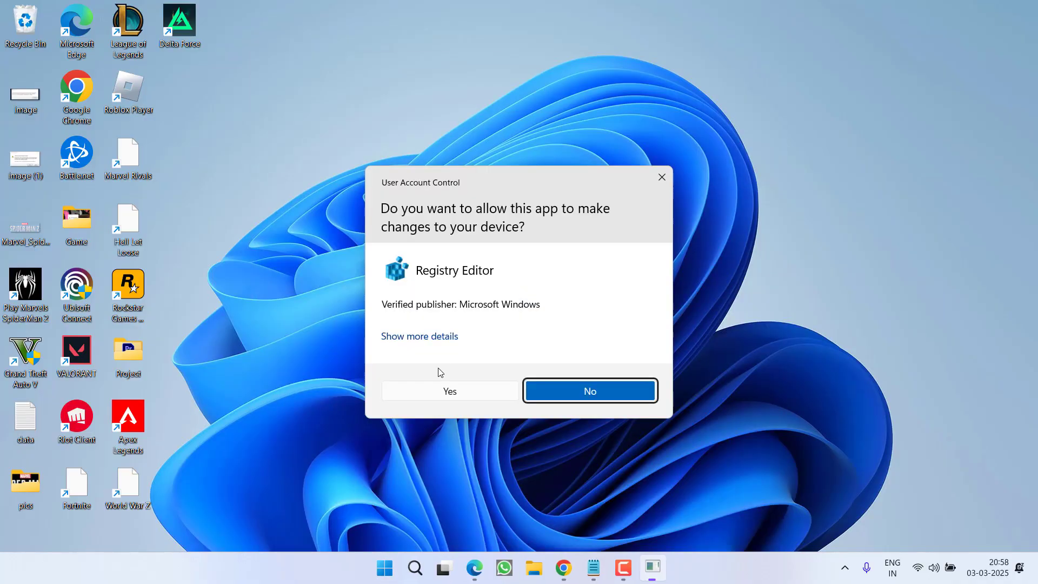
pyautogui.click(444, 386)
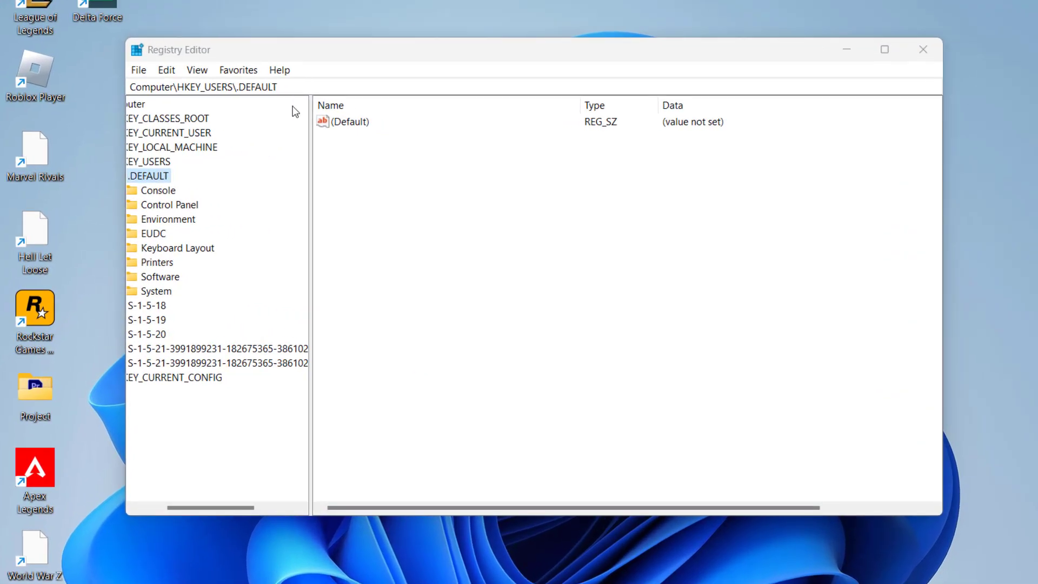
pyautogui.click(340, 101)
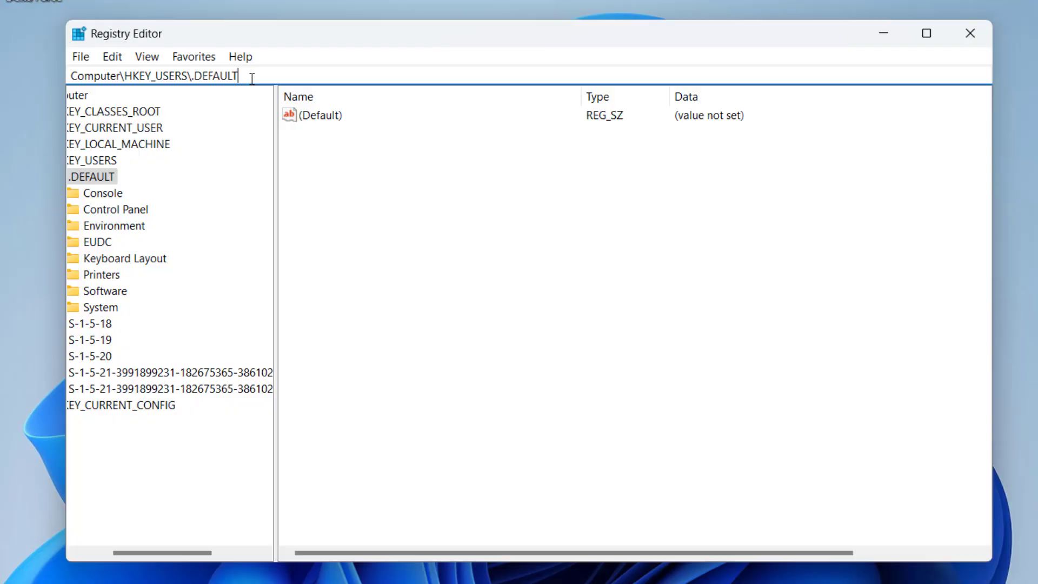
pyautogui.hotkey('ctrl', 'a')
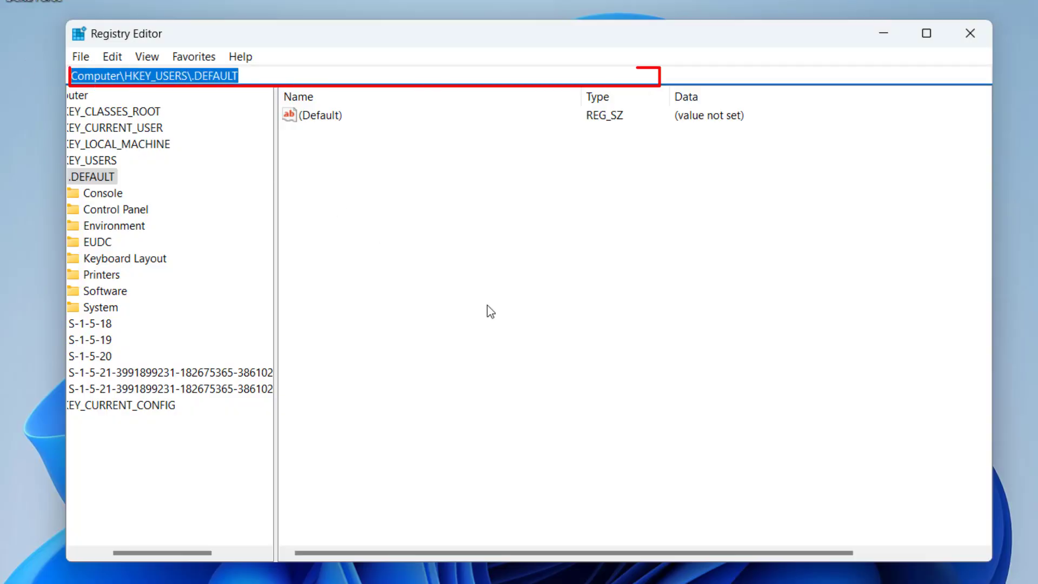
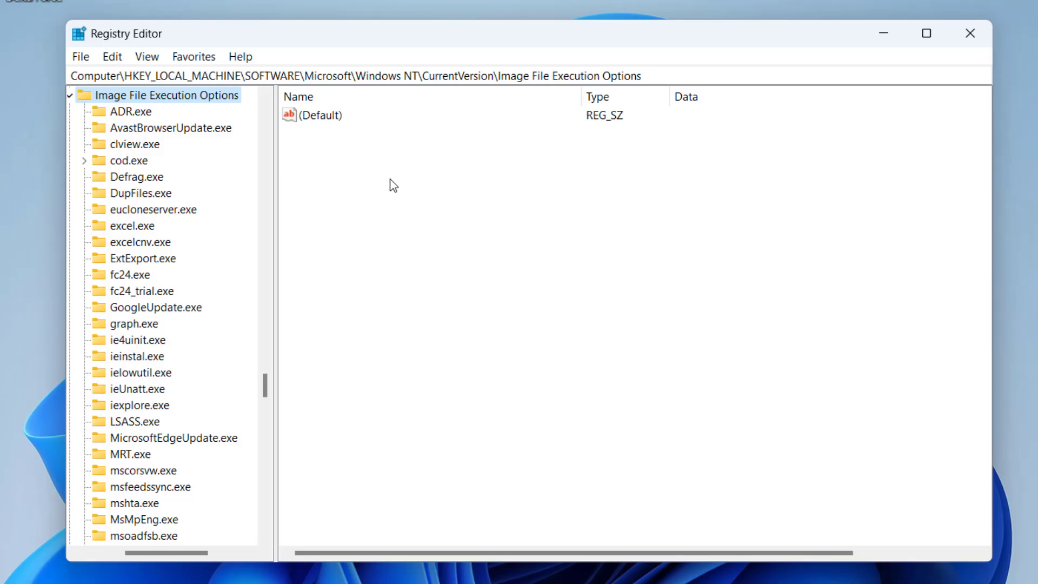
# - Create a new DWORD (32-bit) value, New Value #1, in the Image File Execution Options key
pyautogui.rightClick(362, 155)
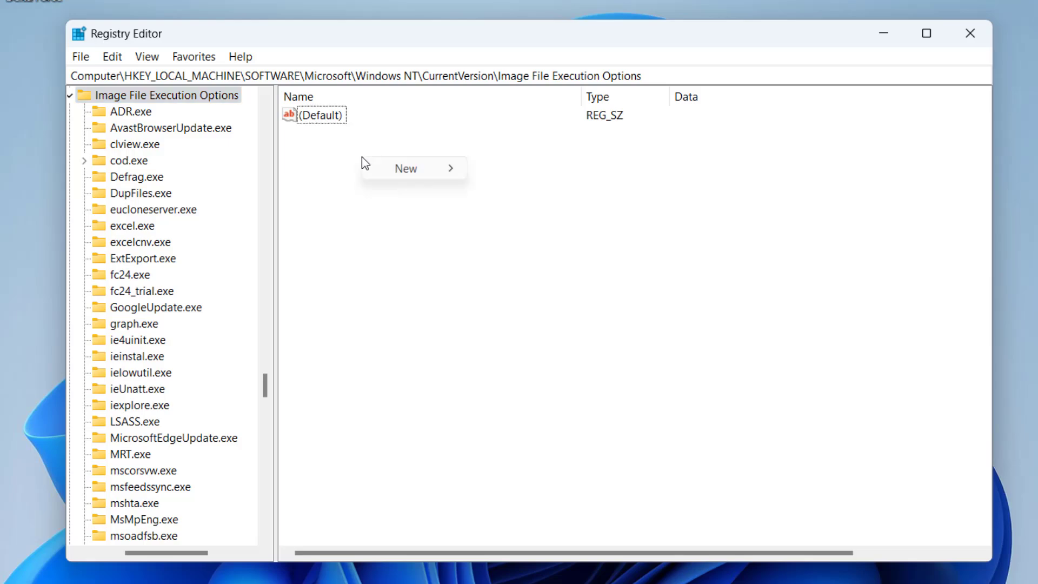
pyautogui.moveTo(414, 173)
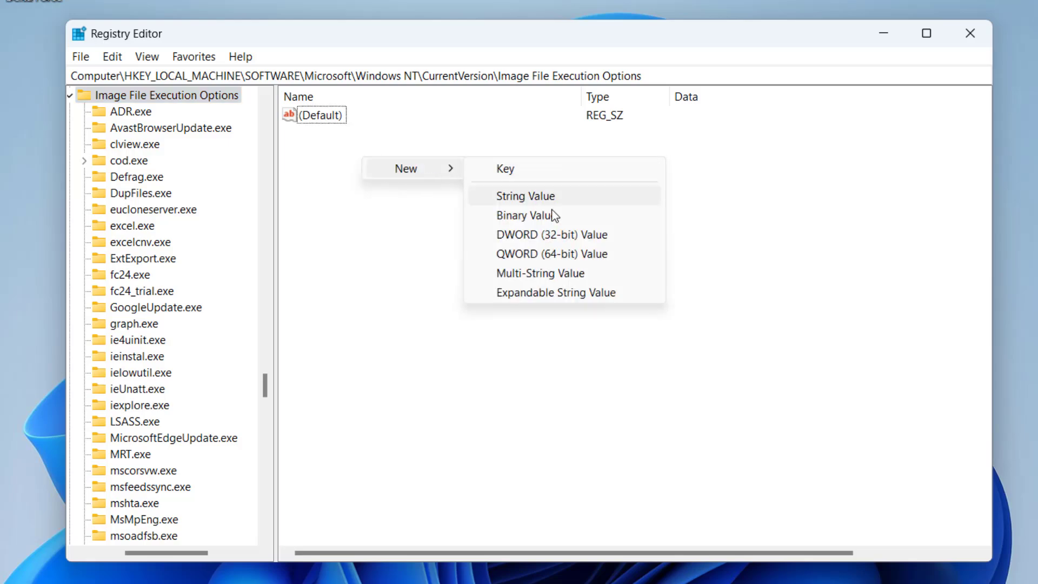
pyautogui.click(548, 236)
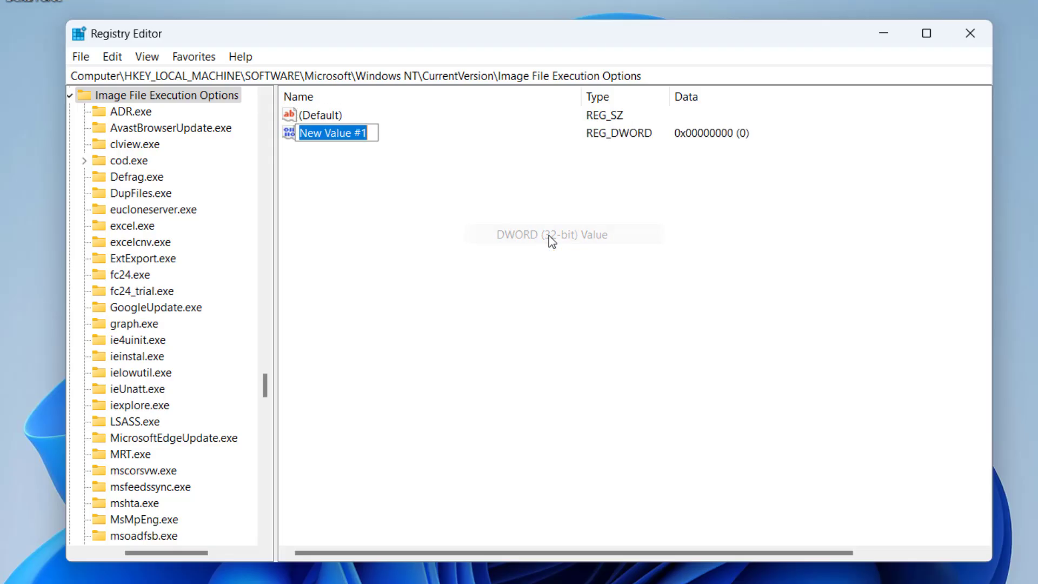
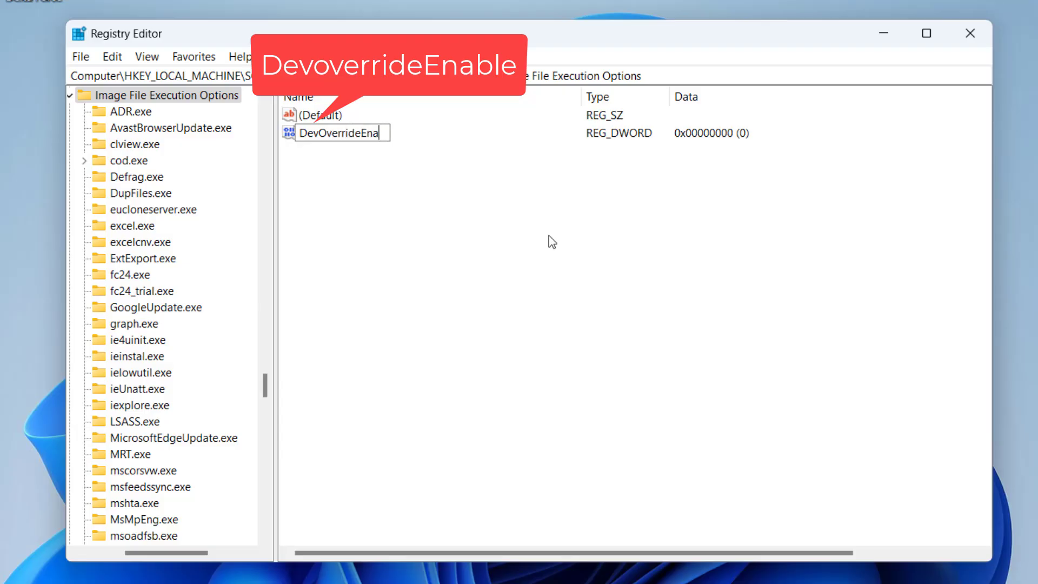
# - Name the new DWORD value DevOverrideEnable and confirm its data at 0
pyautogui.write('ble')
pyautogui.press('Return')
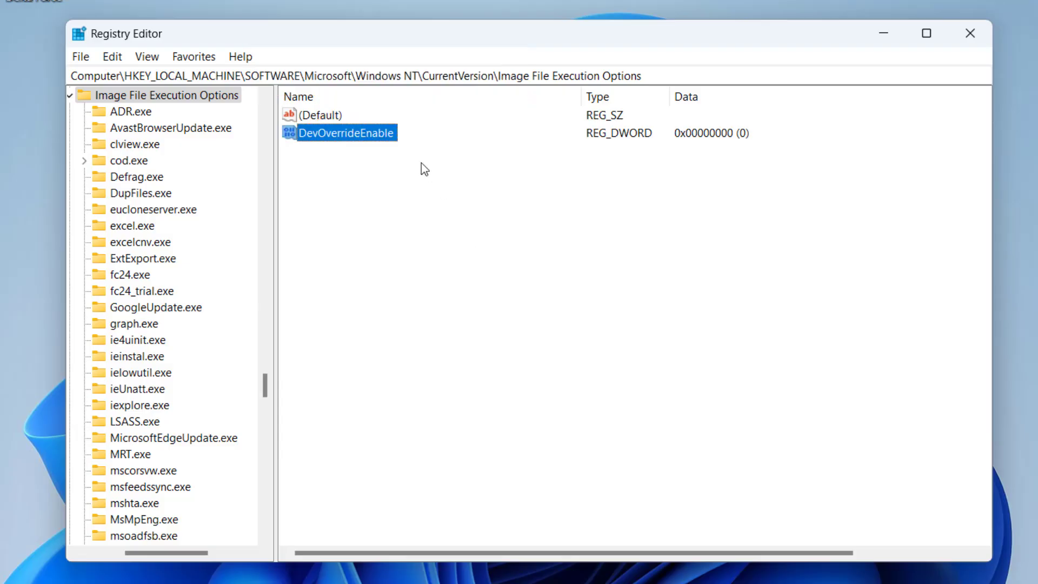
pyautogui.doubleClick(344, 133)
pyautogui.click(154, 211)
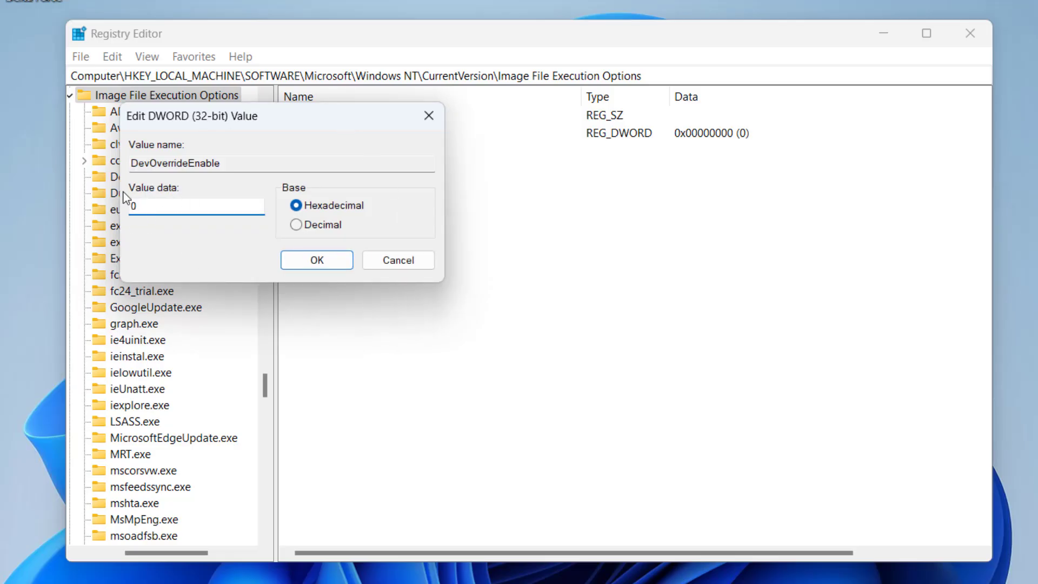
pyautogui.click(339, 258)
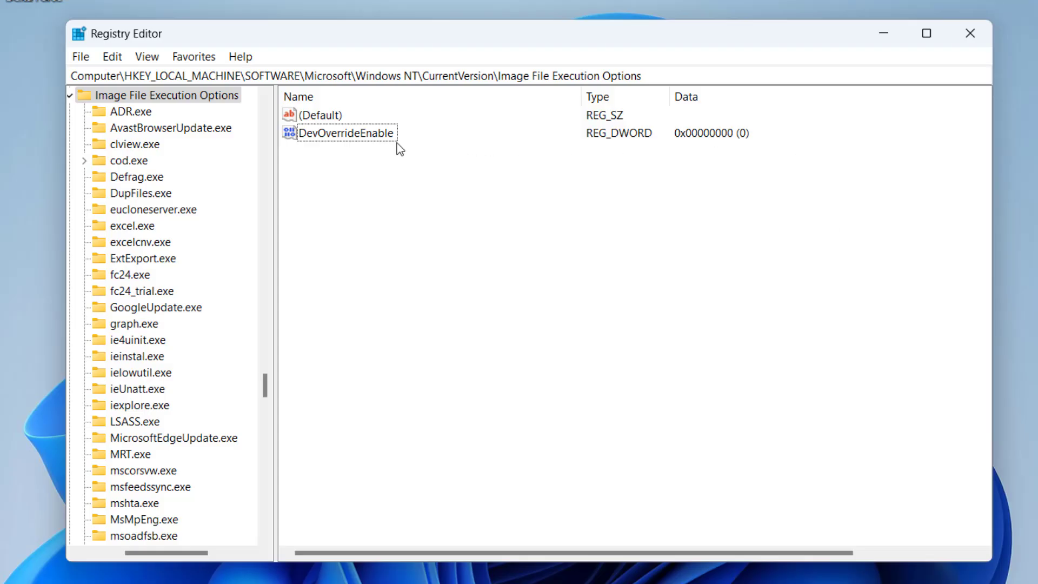
# - Change DevOverrideEnable's value data to 1
pyautogui.doubleClick(364, 138)
pyautogui.click(234, 211)
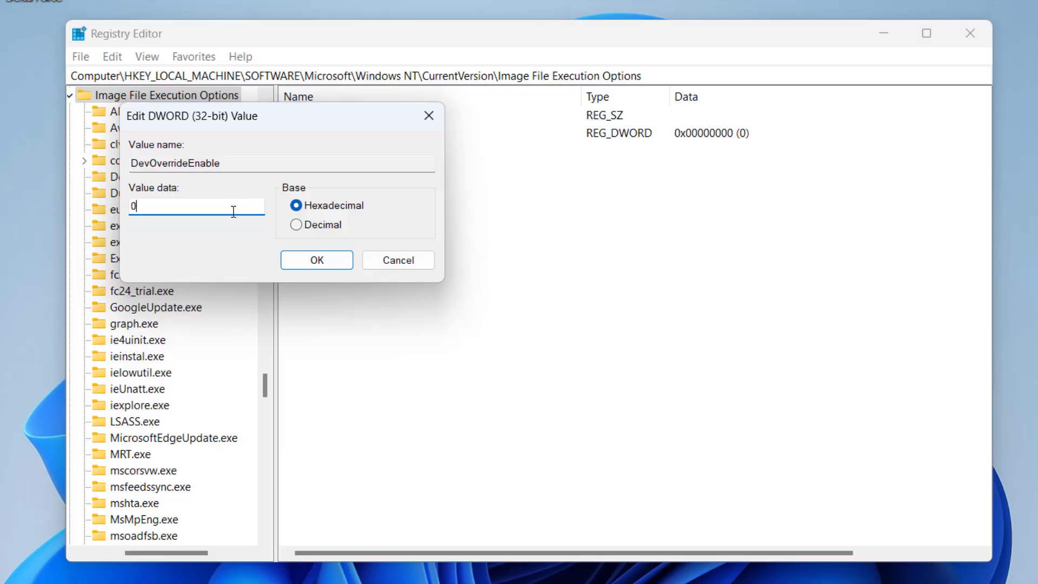
pyautogui.write('1')
pyautogui.click(325, 261)
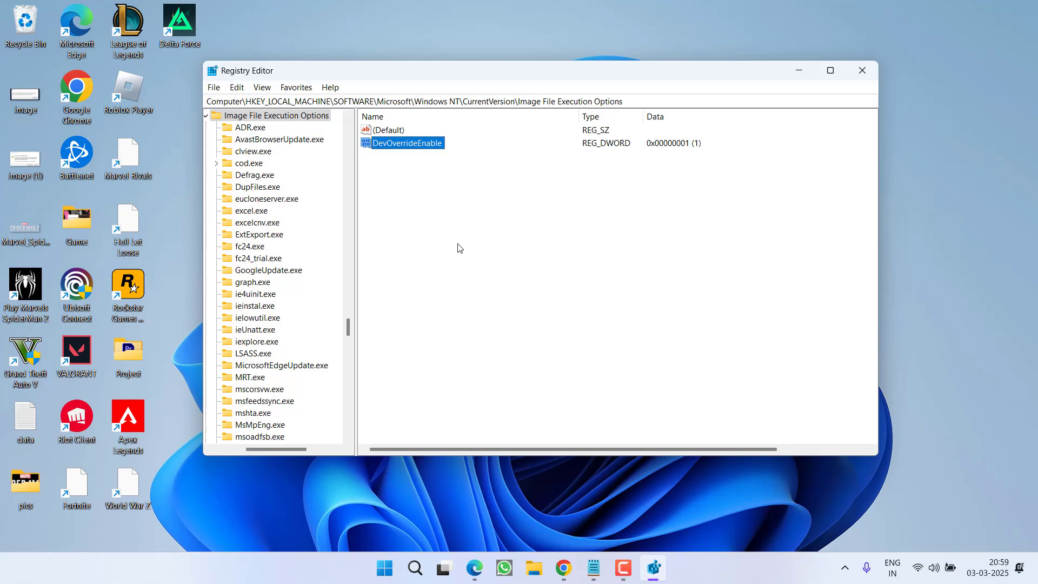
# - Minimise Registry Editor and download the Autoruns and Autorunsc package from Chrome to the Desktop
pyautogui.click(798, 72)
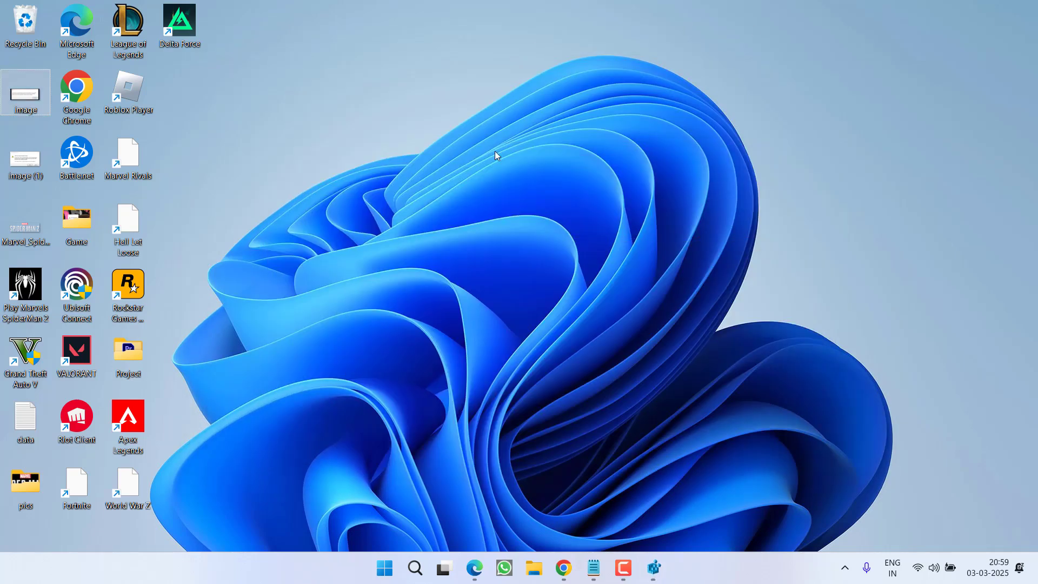
pyautogui.click(564, 568)
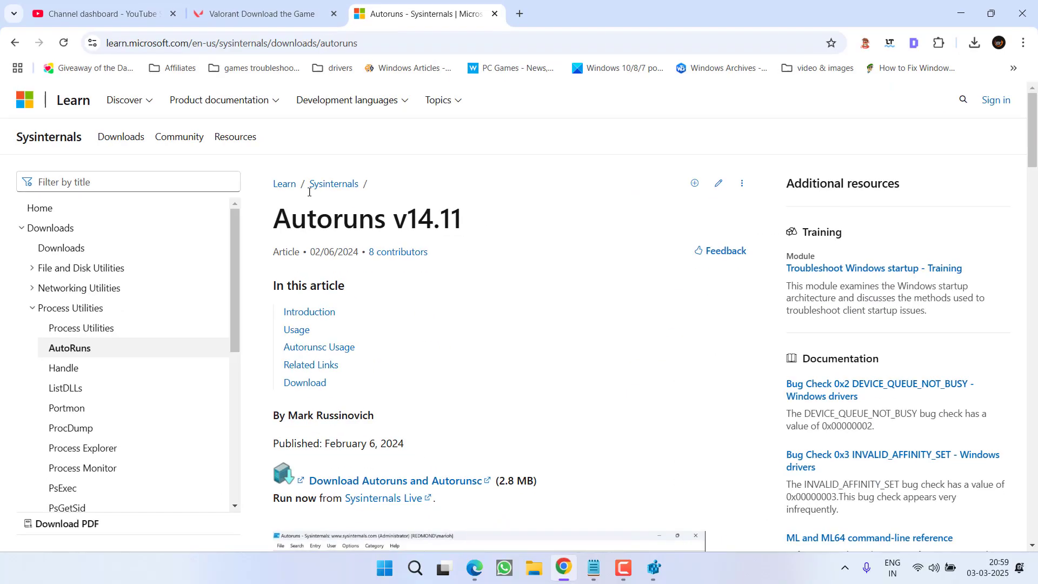
pyautogui.moveTo(305, 225); pyautogui.dragTo(497, 225)
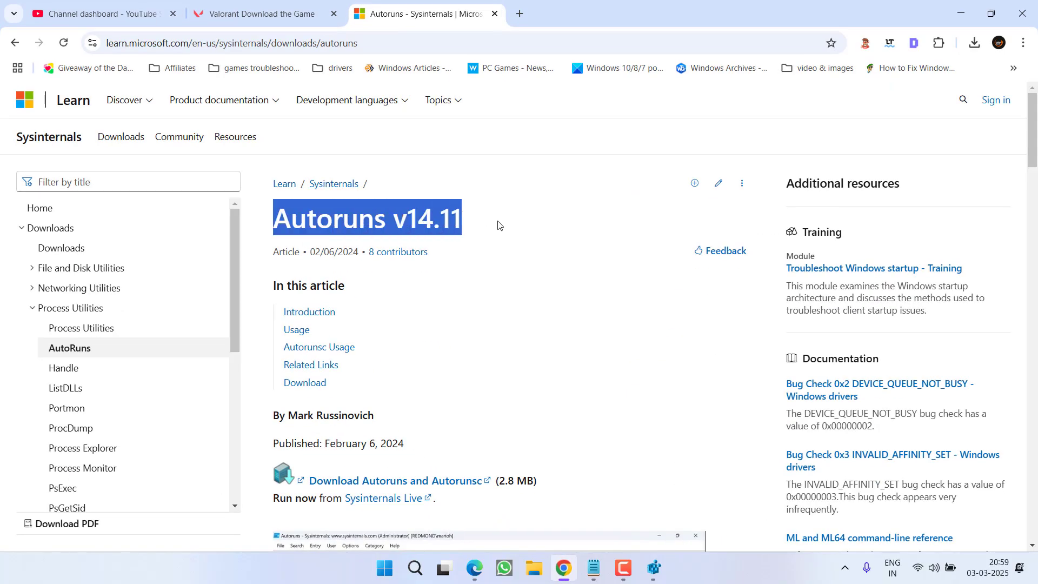
pyautogui.scroll(-4, 464, 267)
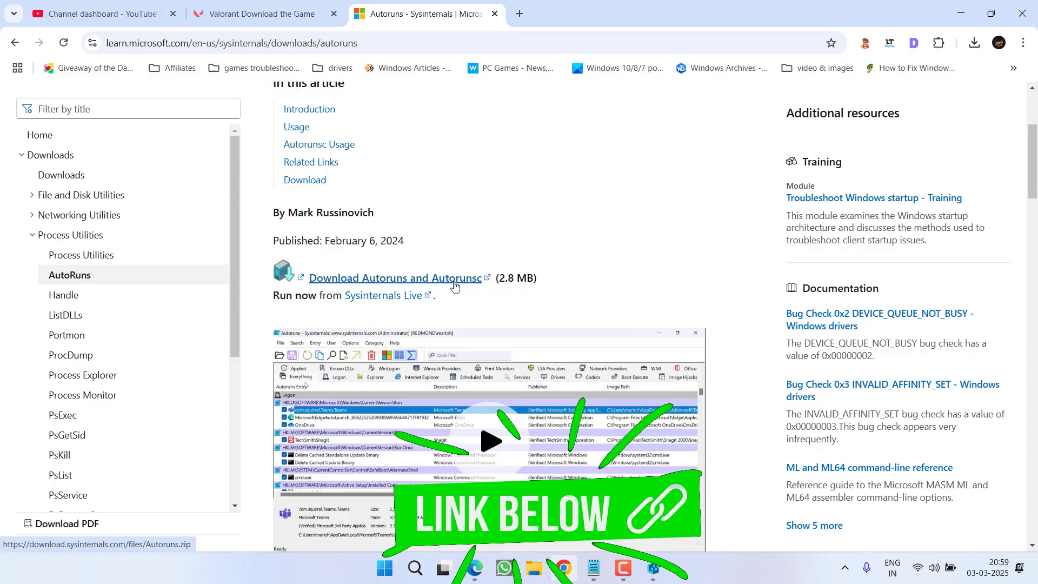
pyautogui.click(454, 287)
pyautogui.click(63, 294)
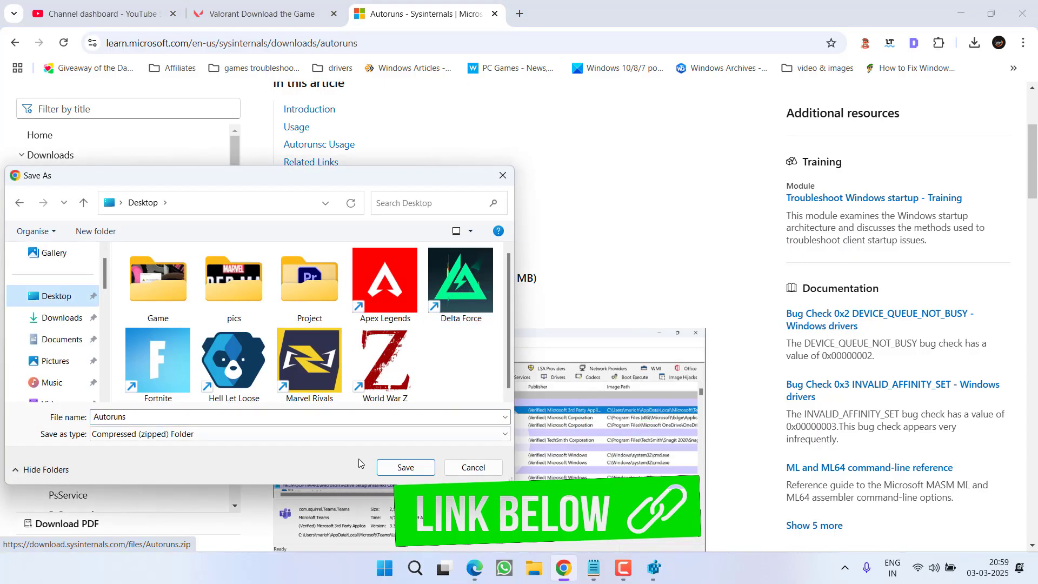
# - Save Autoruns.zip to the Desktop and extract it into an Autoruns folder
pyautogui.click(406, 467)
pyautogui.press('super+d')
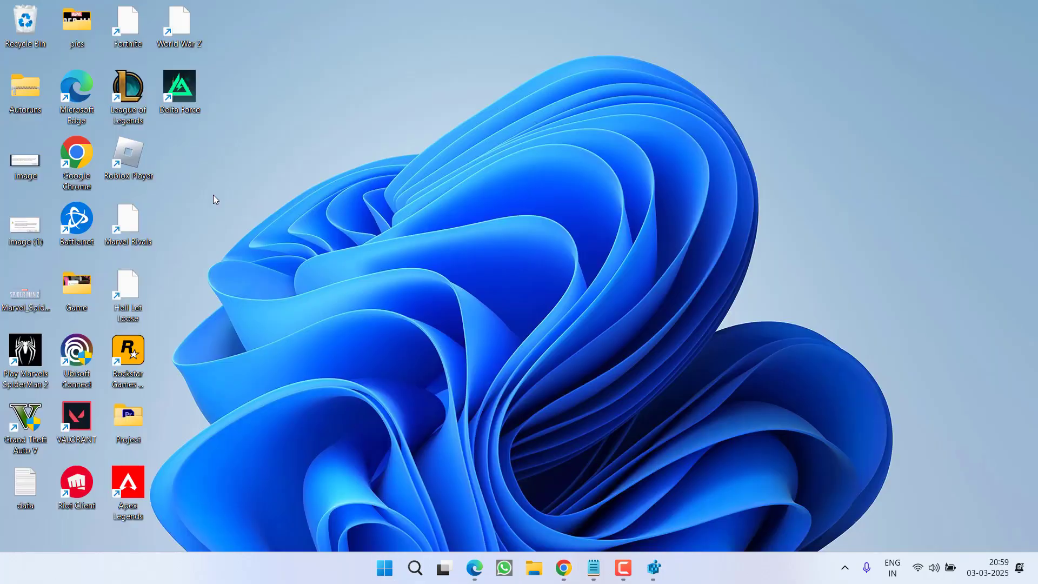
pyautogui.rightClick(21, 84)
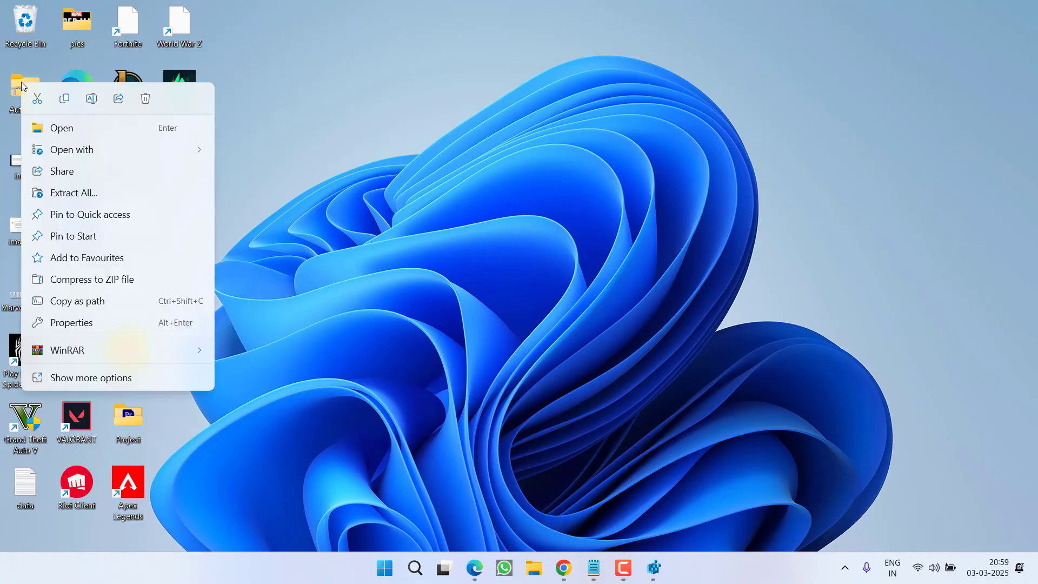
pyautogui.click(105, 198)
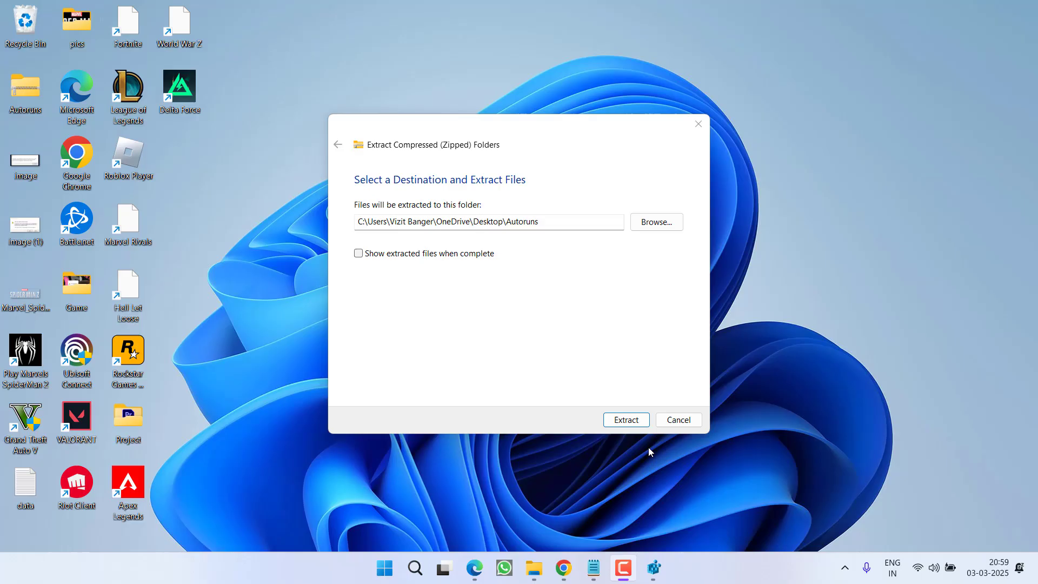
pyautogui.click(626, 421)
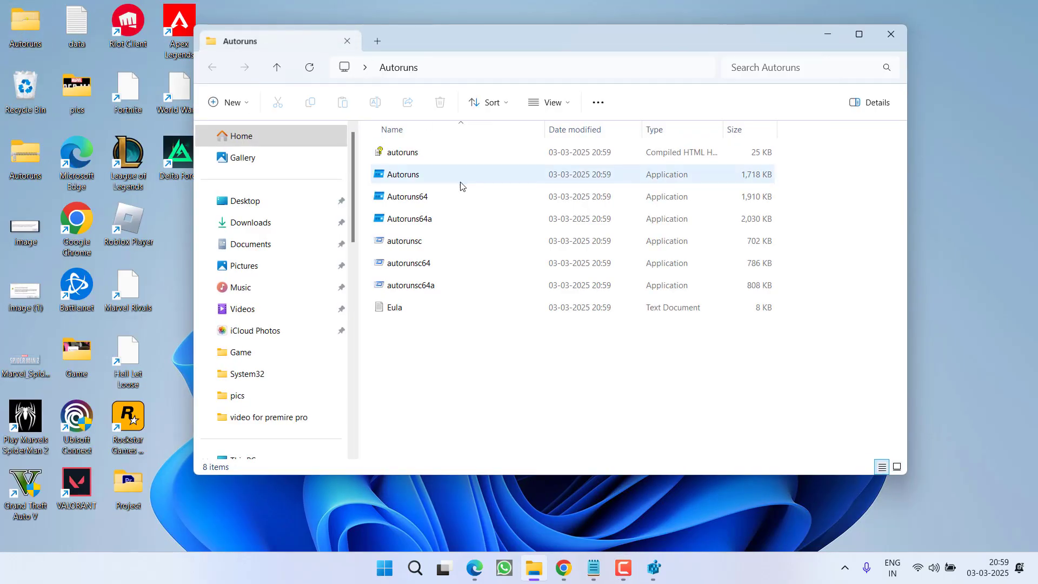
# - Run Autoruns64 as administrator, approving the User Account Control prompt
pyautogui.click(406, 196)
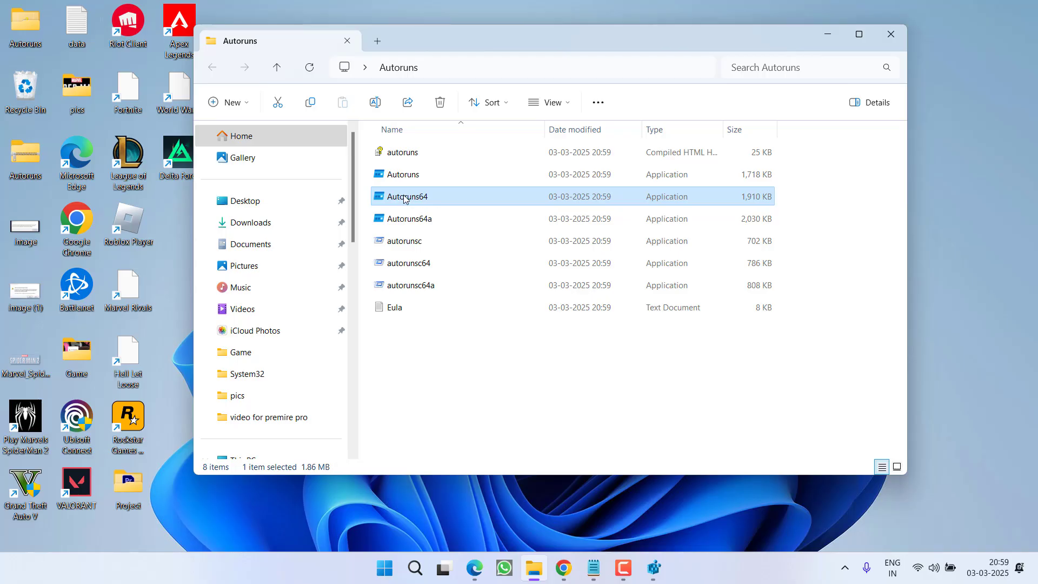
pyautogui.rightClick(407, 197)
pyautogui.click(492, 282)
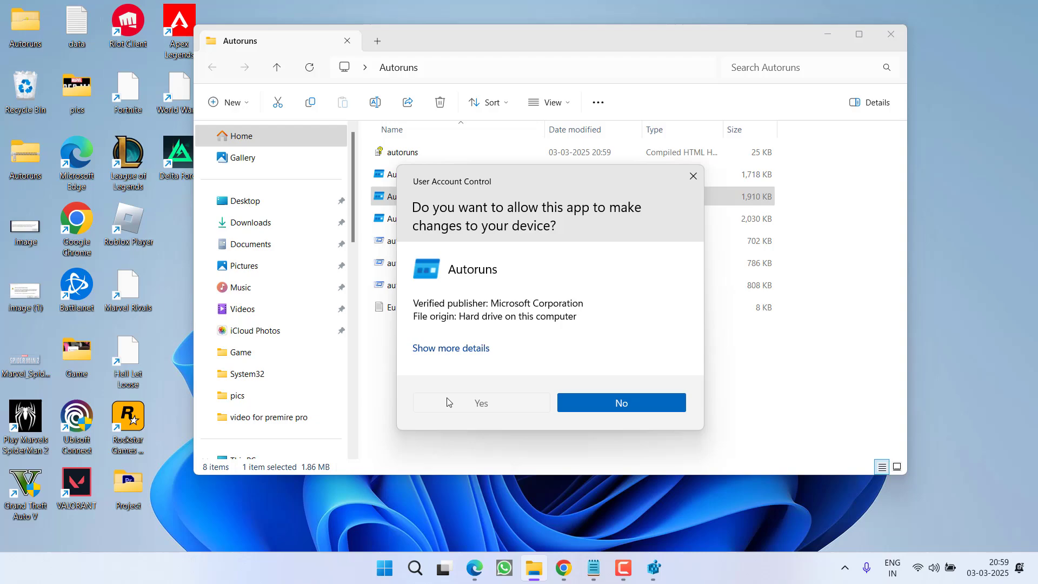
pyautogui.click(448, 403)
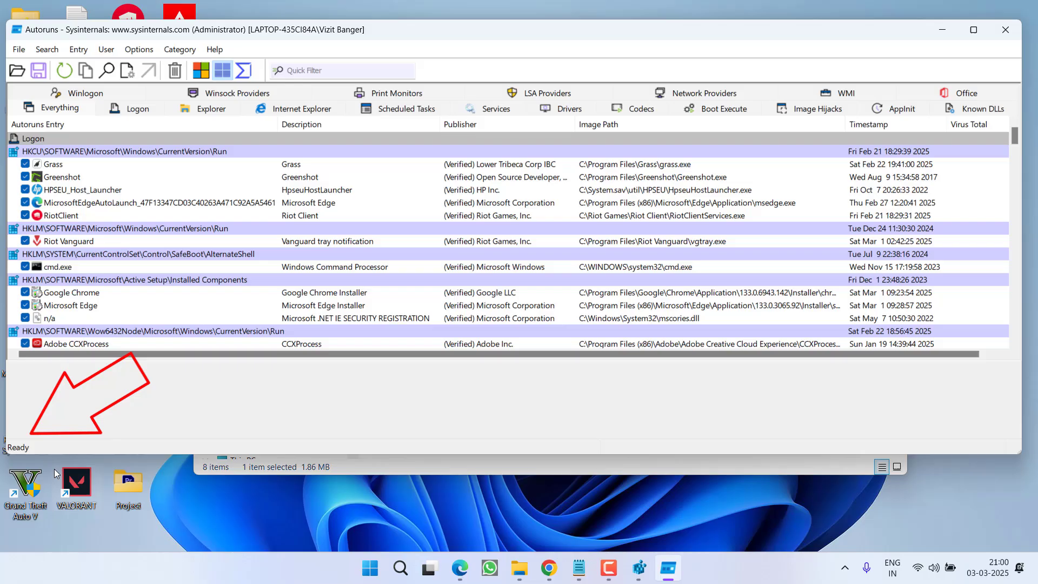
# - Uncheck the atvi-randgrid_msstore, EAAntiCheat and hsstap driver entries
pyautogui.scroll(-5, 144, 190)
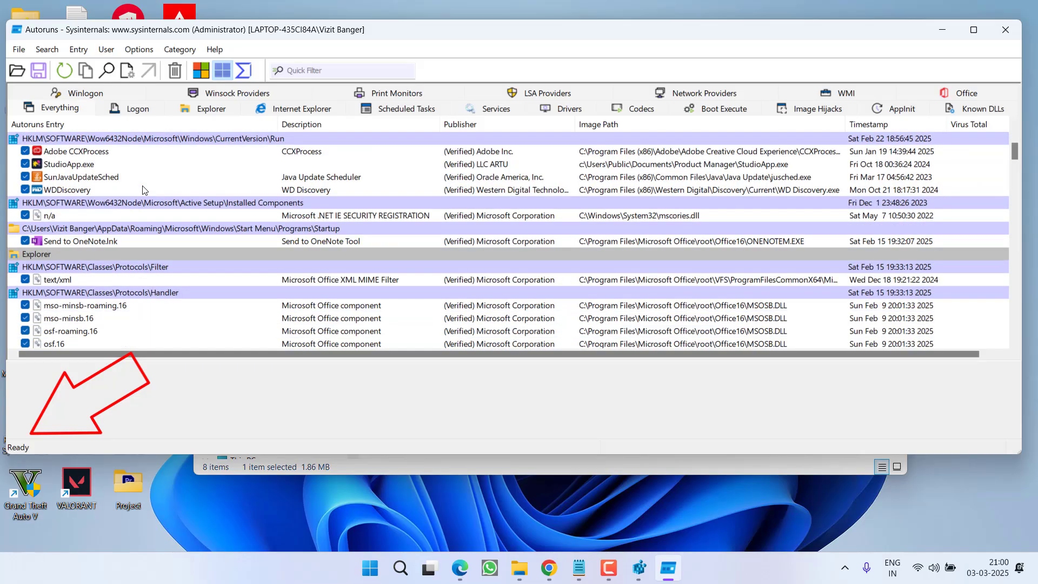
pyautogui.scroll(-12, 144, 190)
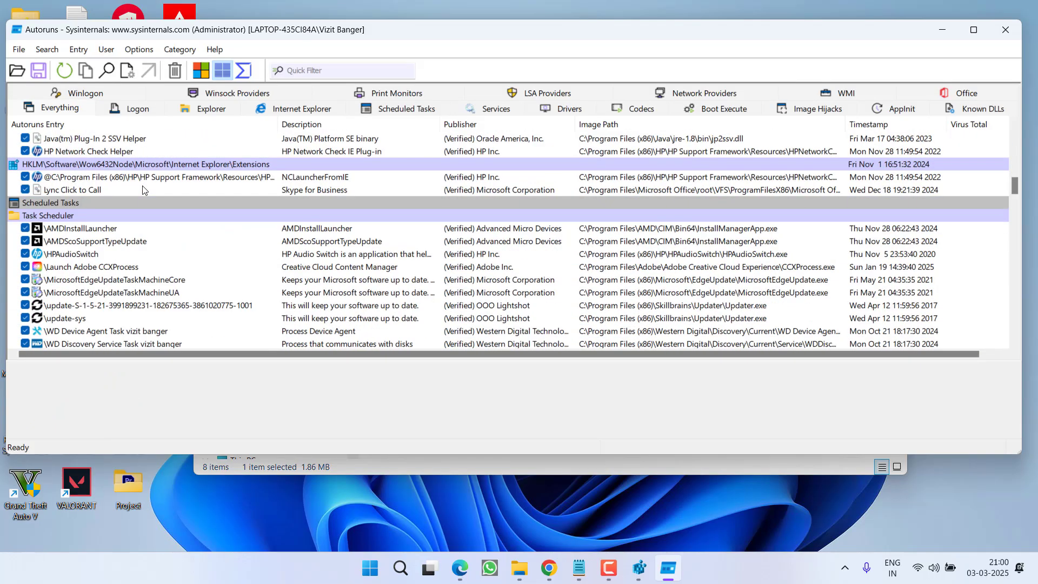
pyautogui.scroll(-1, 144, 190)
pyautogui.scroll(-2, 145, 190)
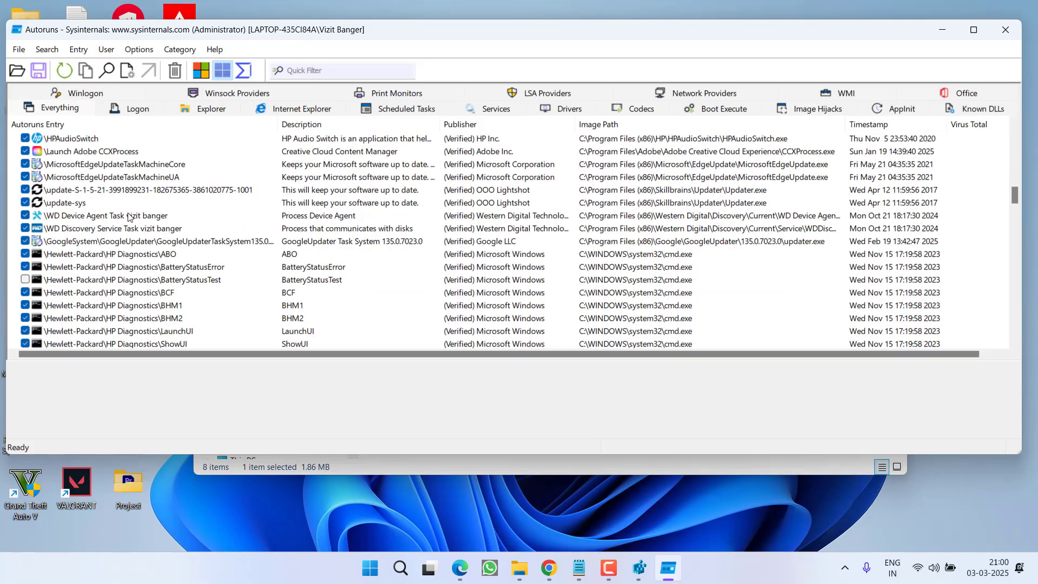
pyautogui.scroll(-3, 130, 216)
pyautogui.scroll(-6, 130, 216)
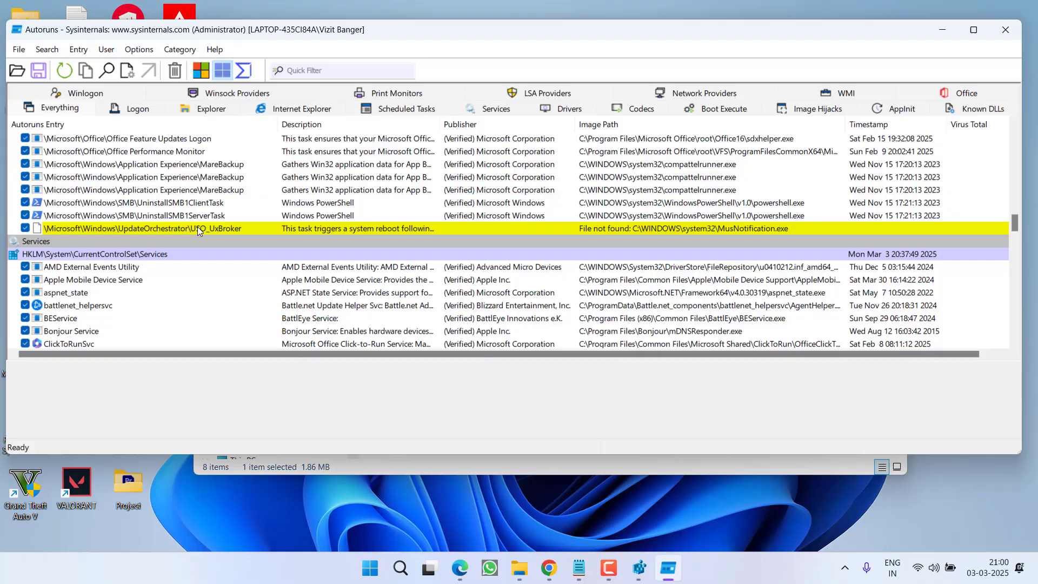
pyautogui.scroll(-15, 197, 226)
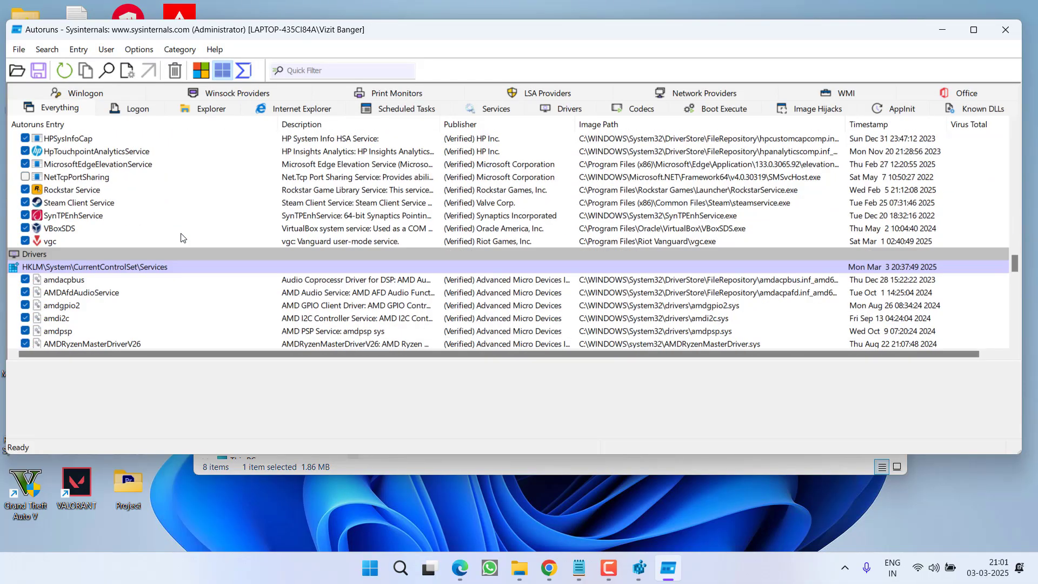
pyautogui.scroll(-5, 183, 238)
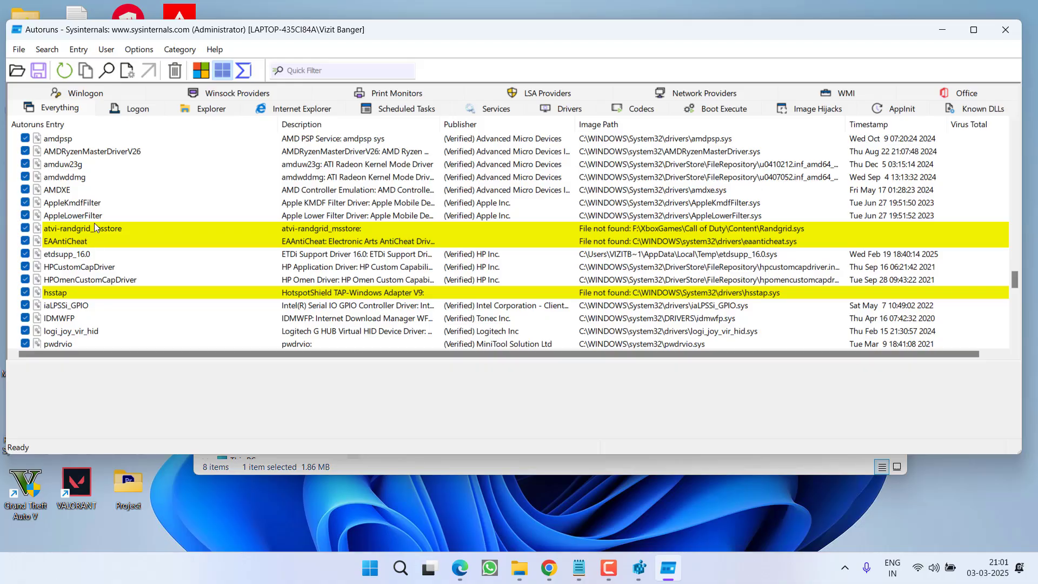
pyautogui.click(25, 229)
pyautogui.click(25, 242)
pyautogui.click(24, 292)
# - Try to uncheck the _wow64cpu entry, dismiss the failure message, and close Autoruns
pyautogui.scroll(-15, 184, 290)
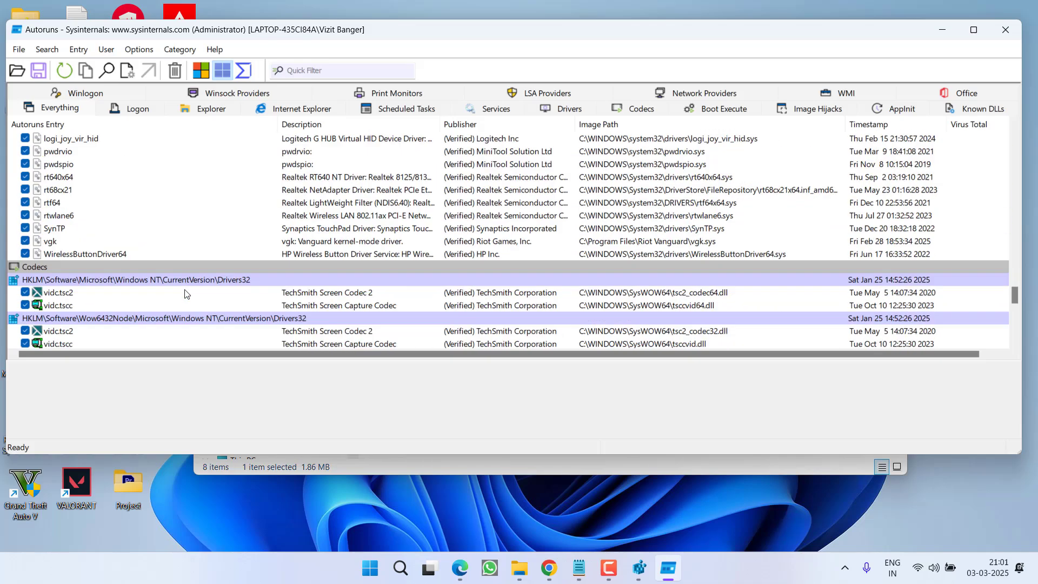
pyautogui.scroll(-4, 266, 213)
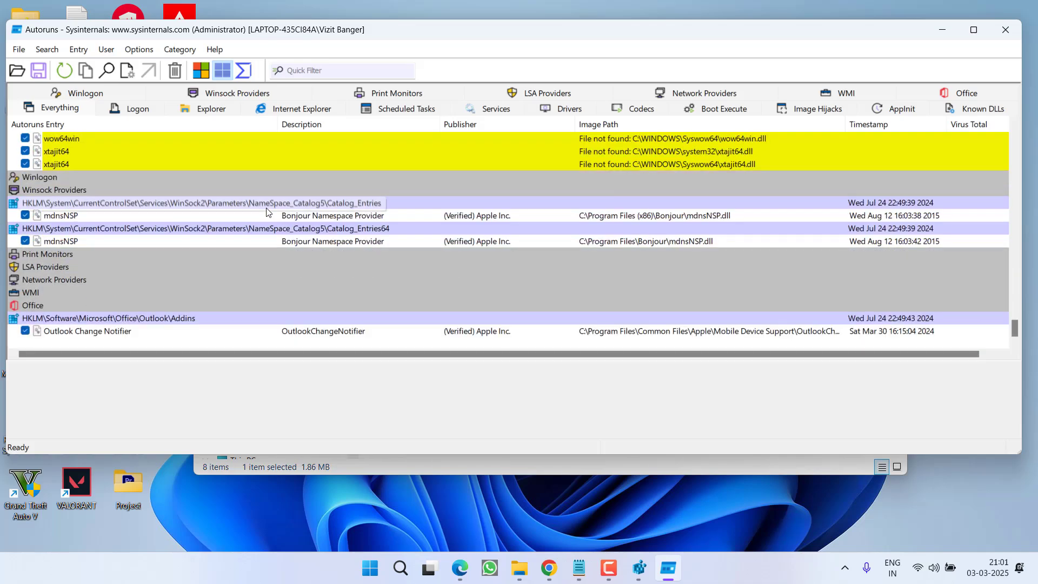
pyautogui.scroll(3, 262, 226)
pyautogui.scroll(2, 273, 215)
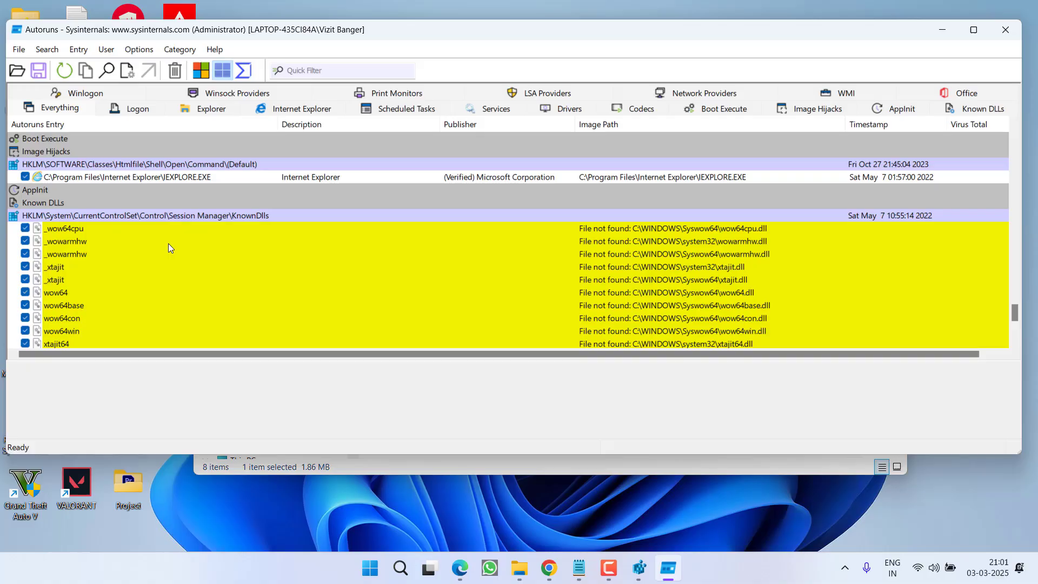
pyautogui.click(25, 229)
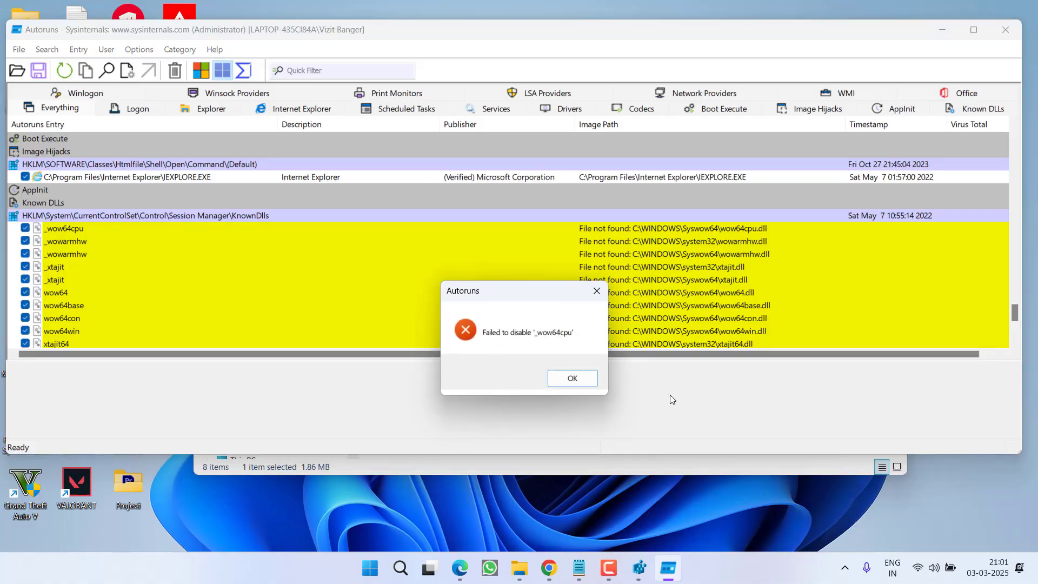
pyautogui.click(573, 378)
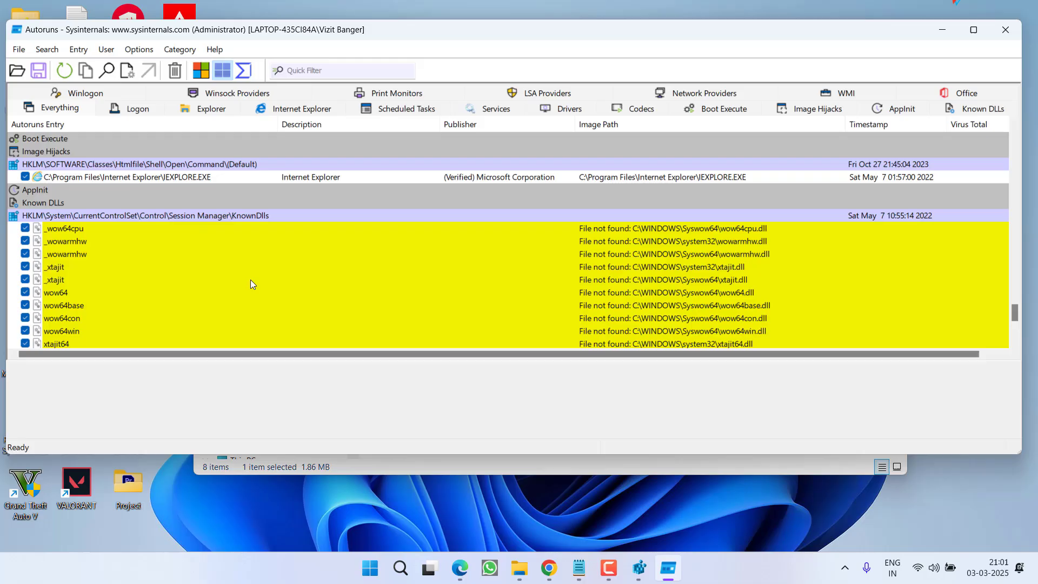
pyautogui.scroll(-5, 353, 279)
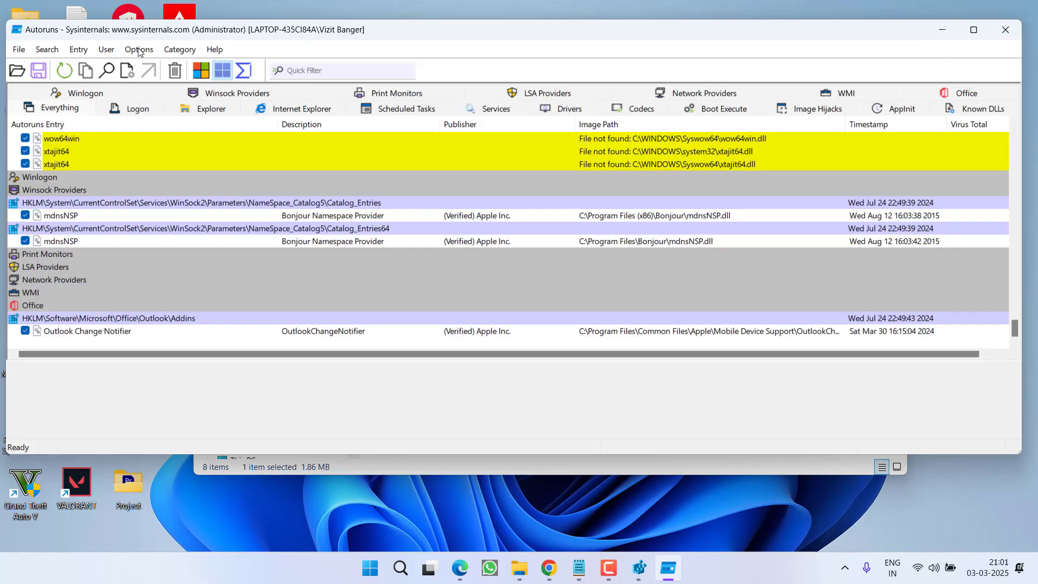
pyautogui.click(1011, 30)
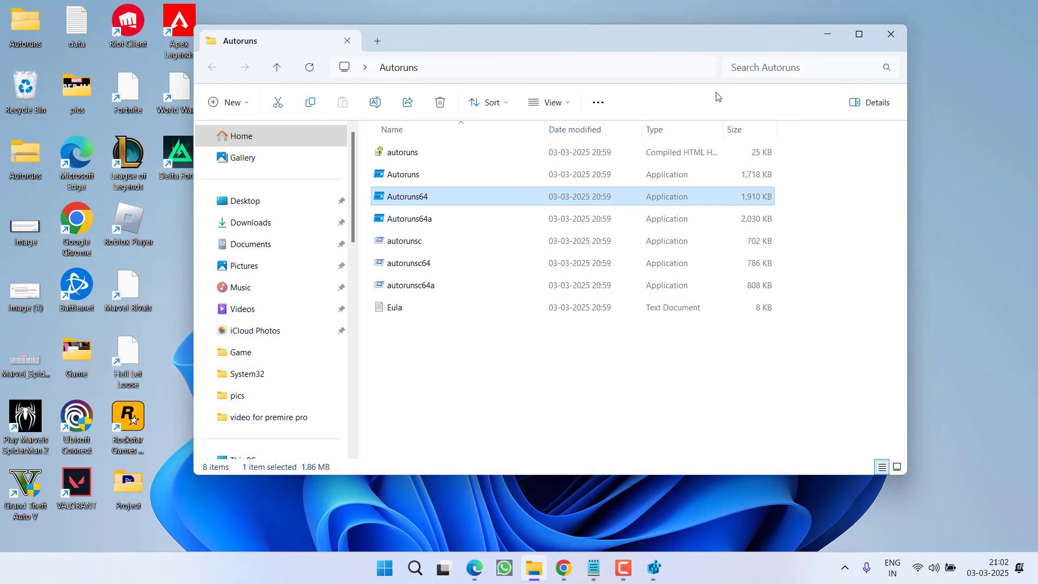
# - Close the Autoruns folder and launch Command Prompt as administrator via a cmd search
pyautogui.click(891, 35)
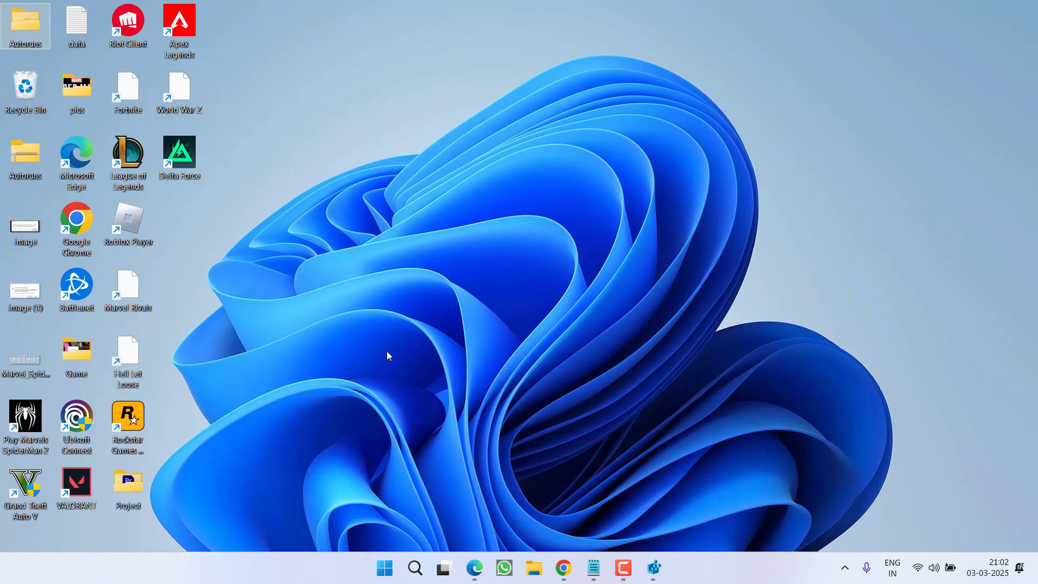
pyautogui.press('super')
pyautogui.write('cmd')
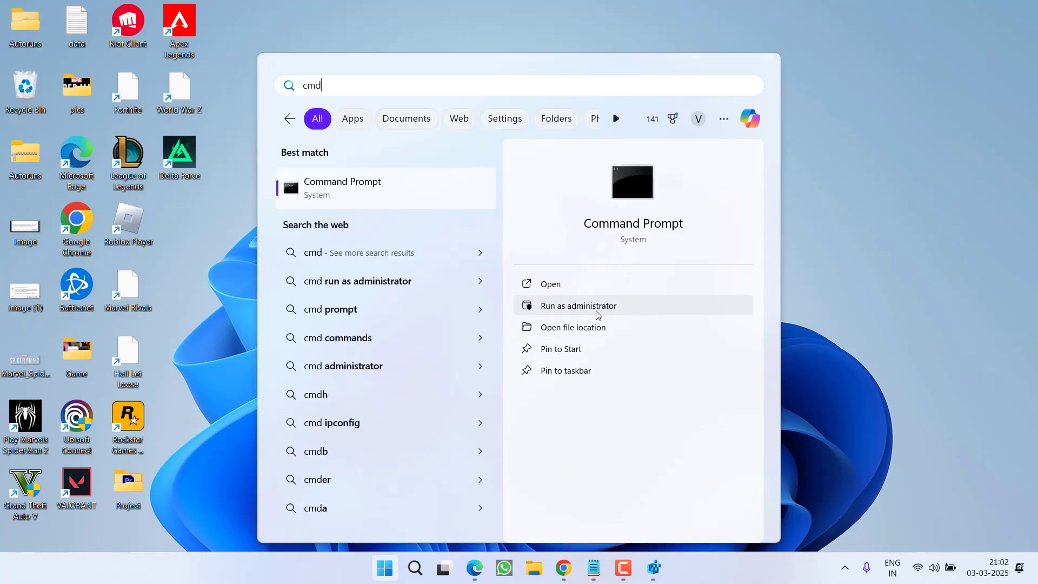
pyautogui.click(597, 313)
pyautogui.click(454, 393)
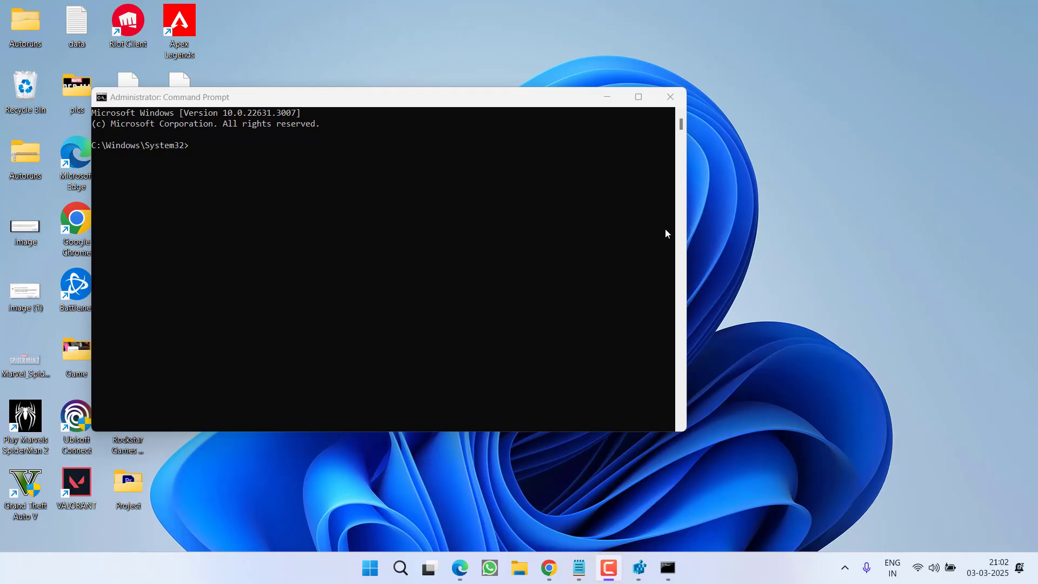
# - Exit the Riot Client from the system tray
pyautogui.click(845, 570)
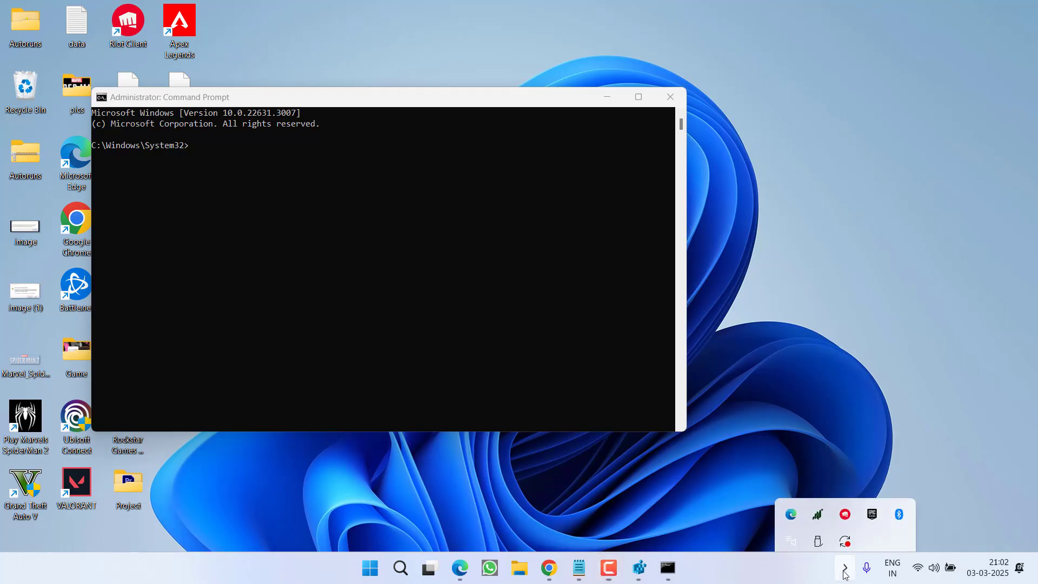
pyautogui.rightClick(846, 503)
pyautogui.click(881, 526)
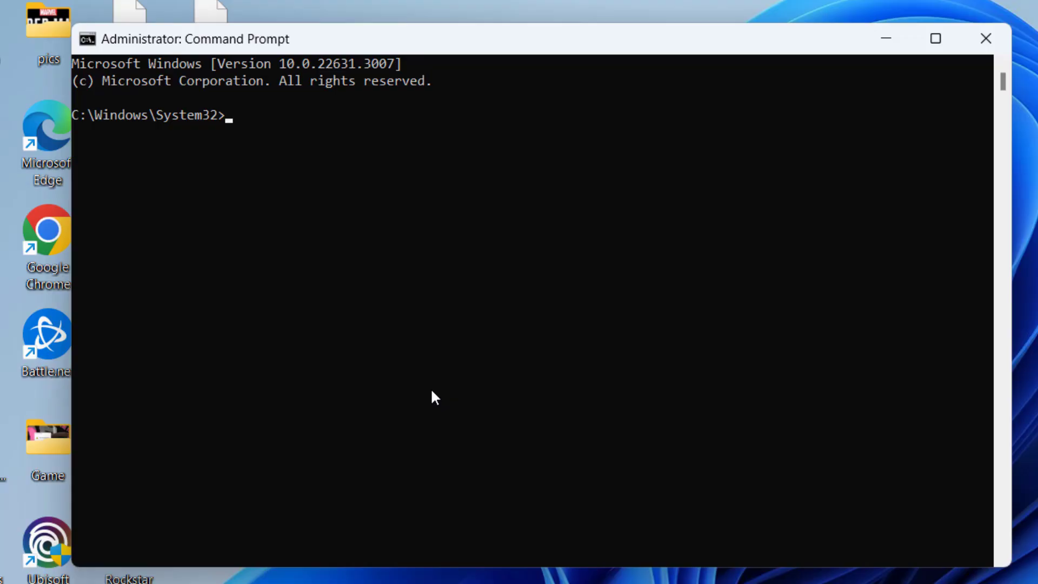
# - Run 'sc delete vgc' and 'sc delete vgk', then close Command Prompt
pyautogui.write('sc delete vgc')
pyautogui.press('Return')
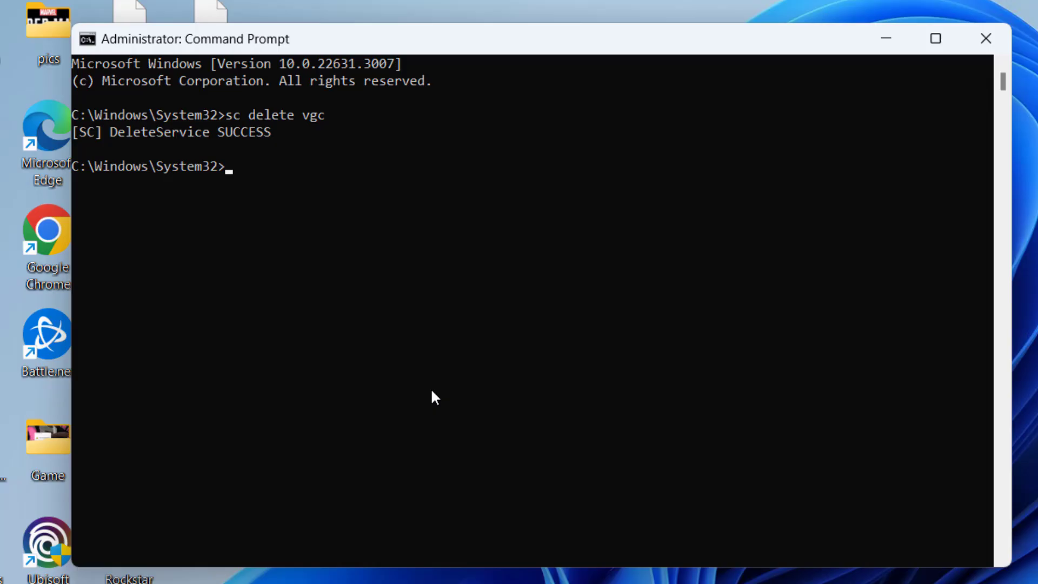
pyautogui.write('sc delete vgk')
pyautogui.press('Return')
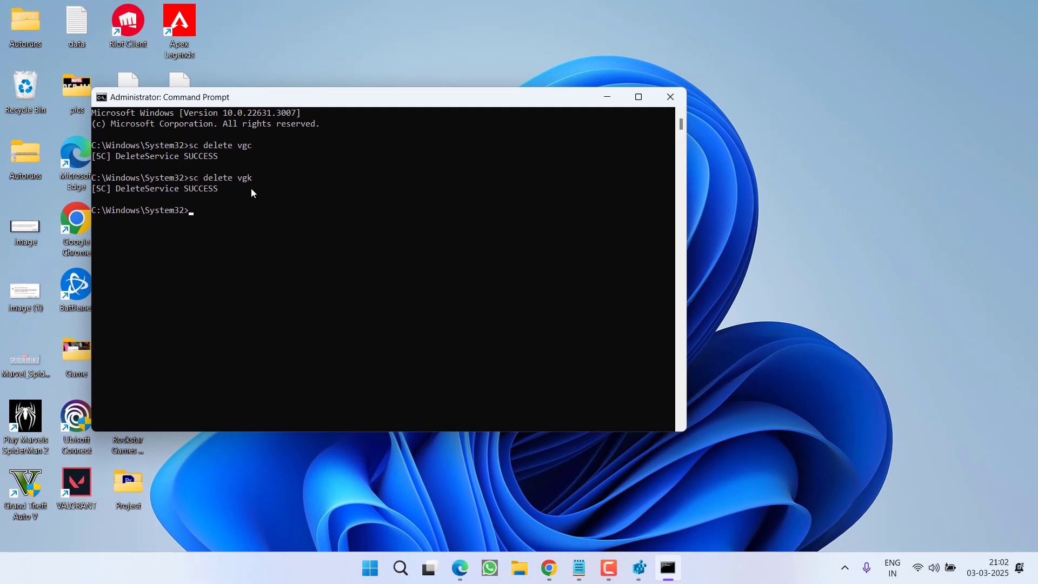
pyautogui.click(670, 100)
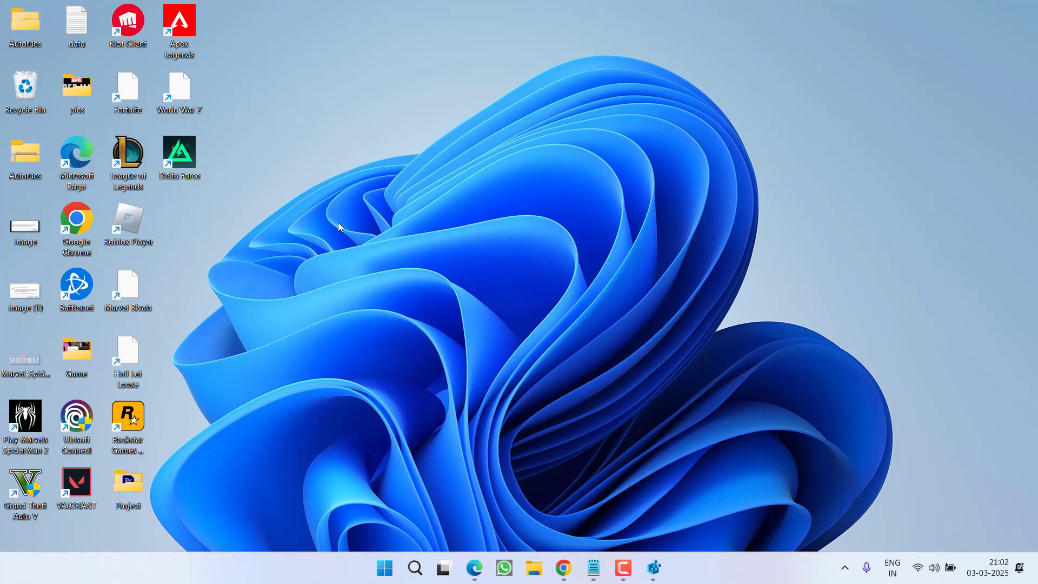
# - Delete the Riot Vanguard folder in C:\Program Files, then close File Explorer
pyautogui.press('super+e')
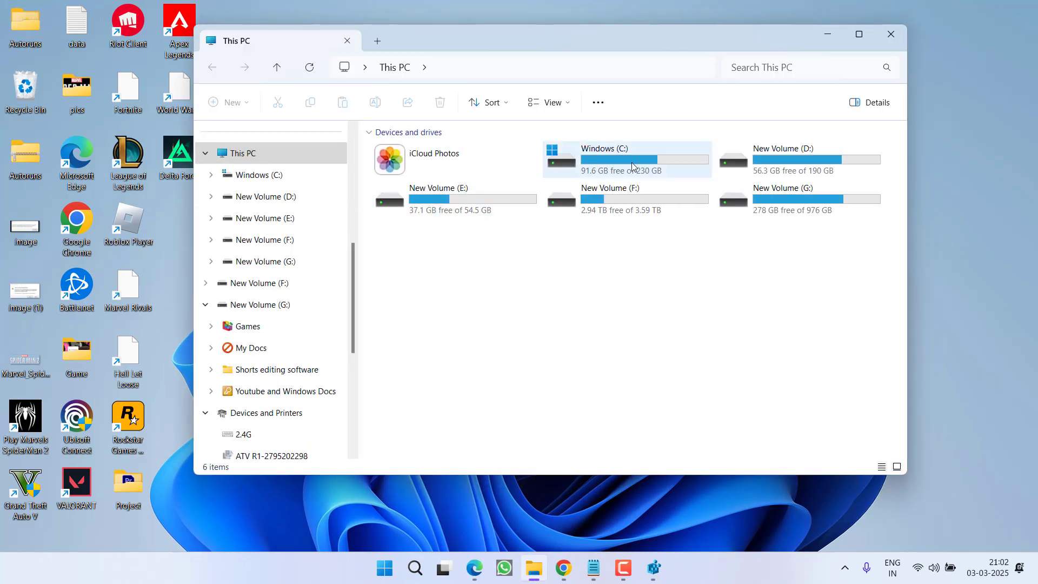
pyautogui.doubleClick(627, 165)
pyautogui.click(411, 418)
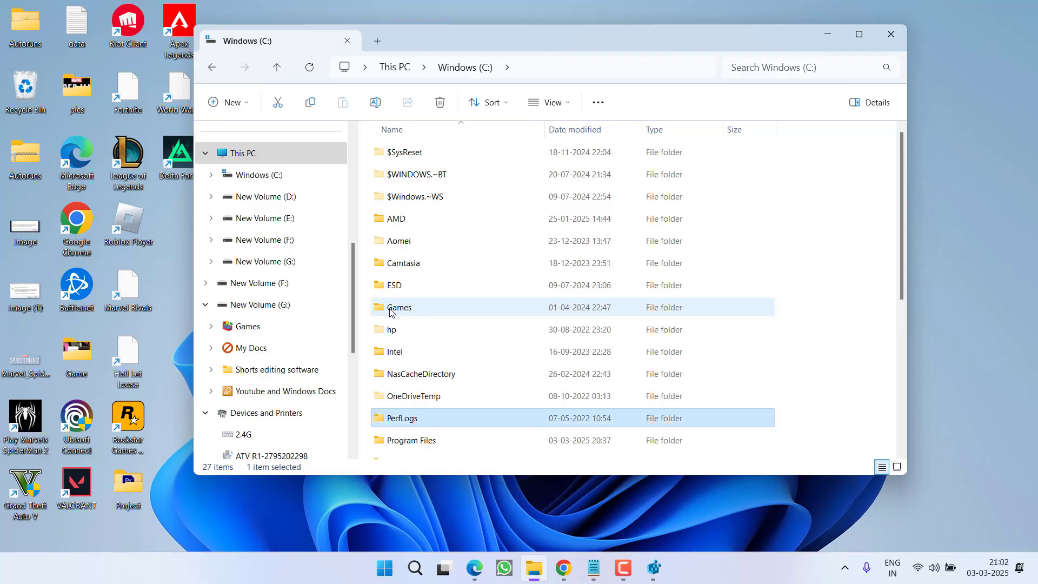
pyautogui.scroll(-1, 413, 382)
pyautogui.doubleClick(413, 381)
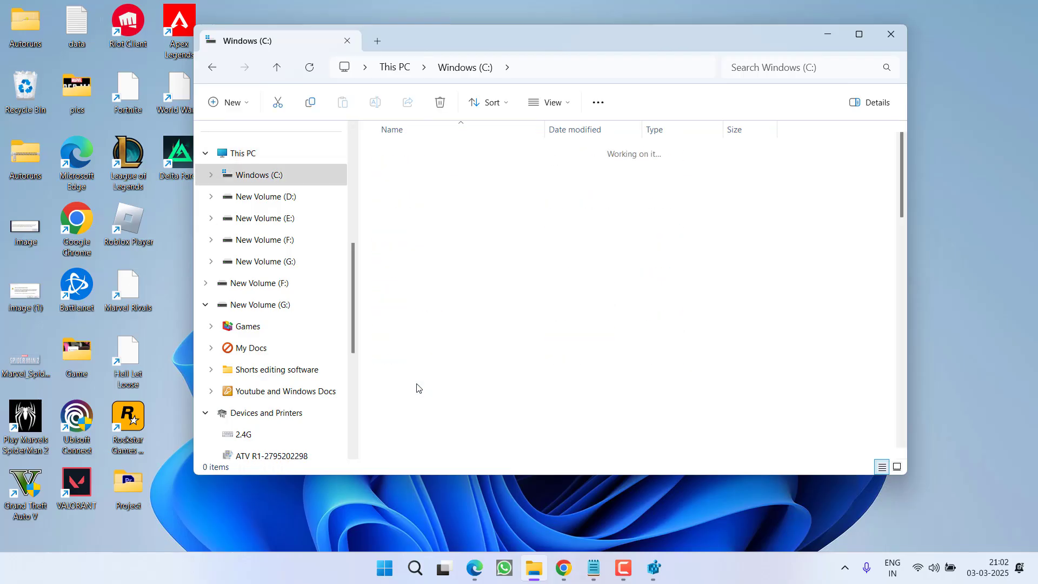
pyautogui.press('r')
pyautogui.click(419, 173)
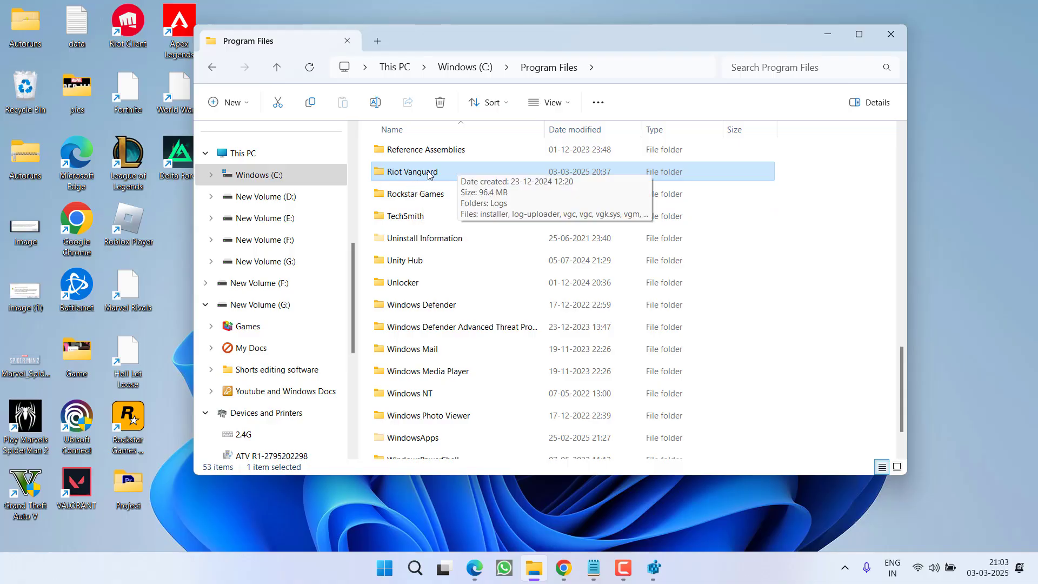
pyautogui.rightClick(428, 174)
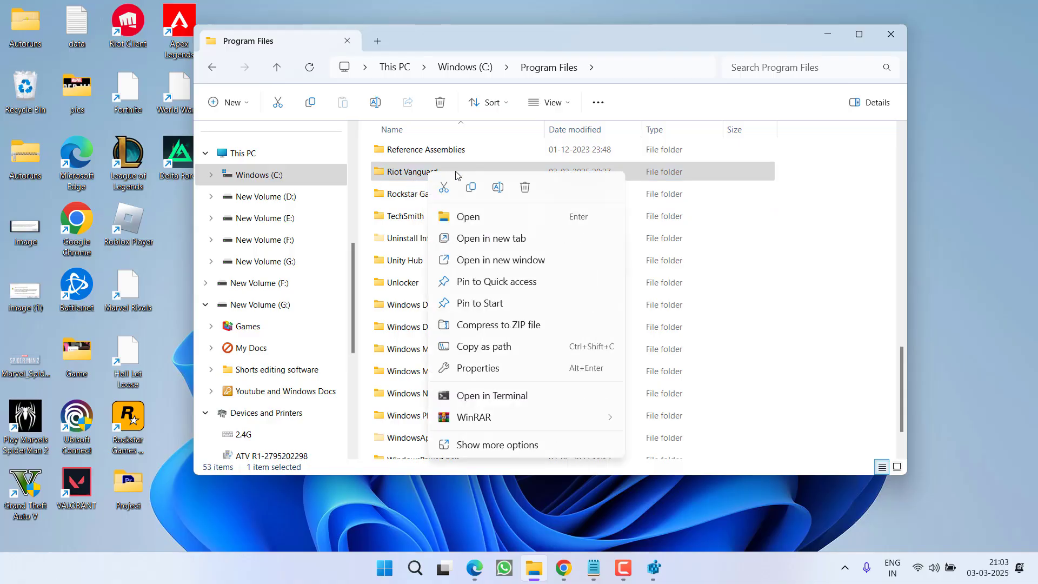
pyautogui.click(520, 189)
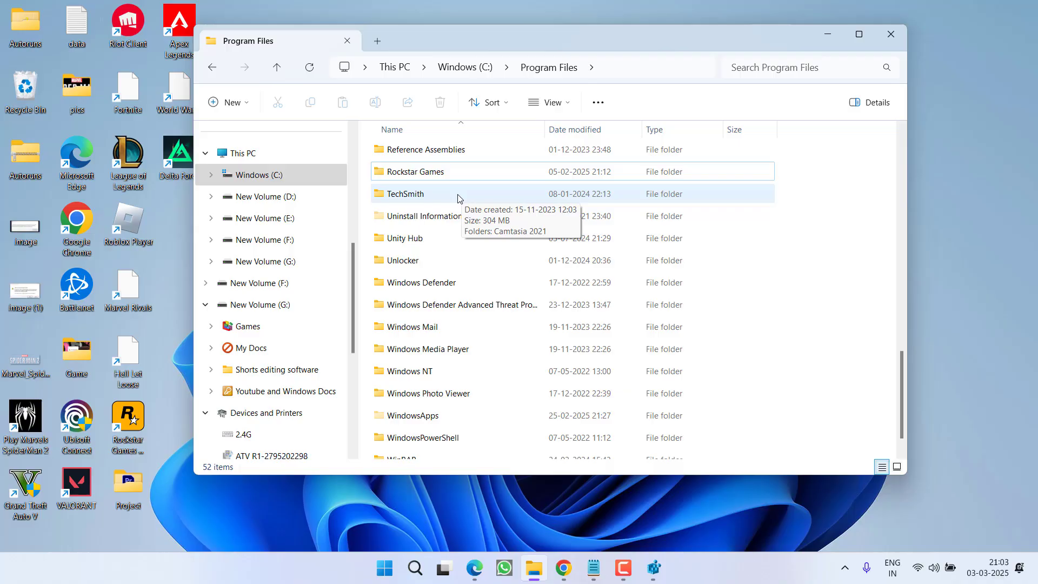
pyautogui.click(891, 34)
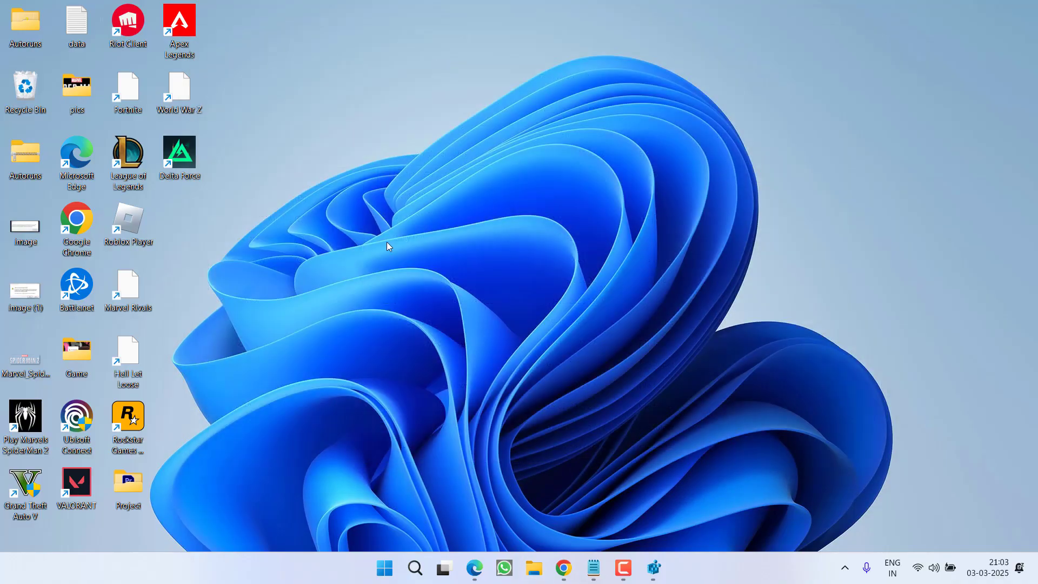
# - Save the Install VALORANT installer from the Valorant download tab to the Desktop and launch it
pyautogui.click(565, 568)
pyautogui.click(263, 14)
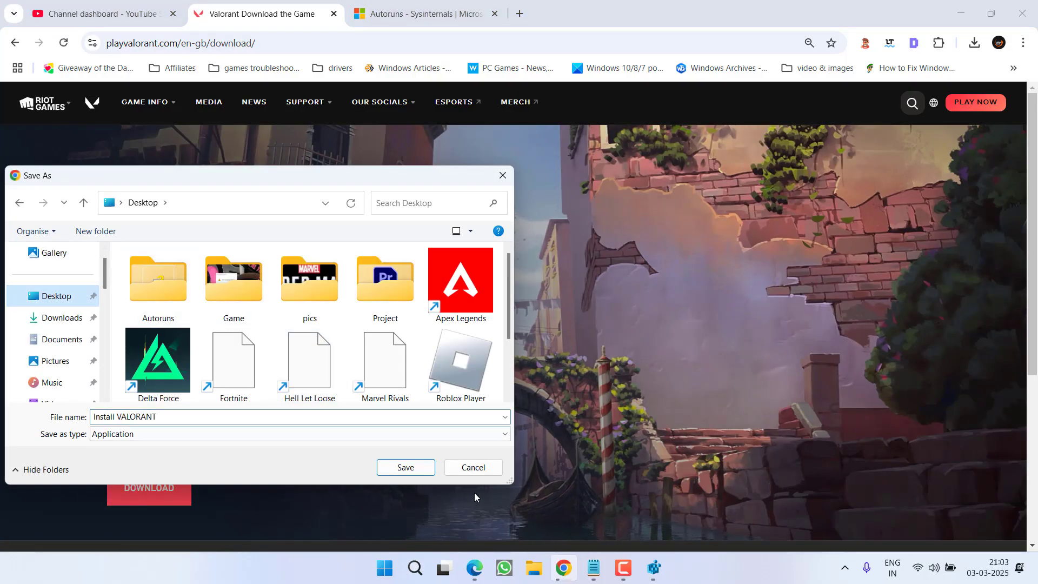
pyautogui.click(402, 466)
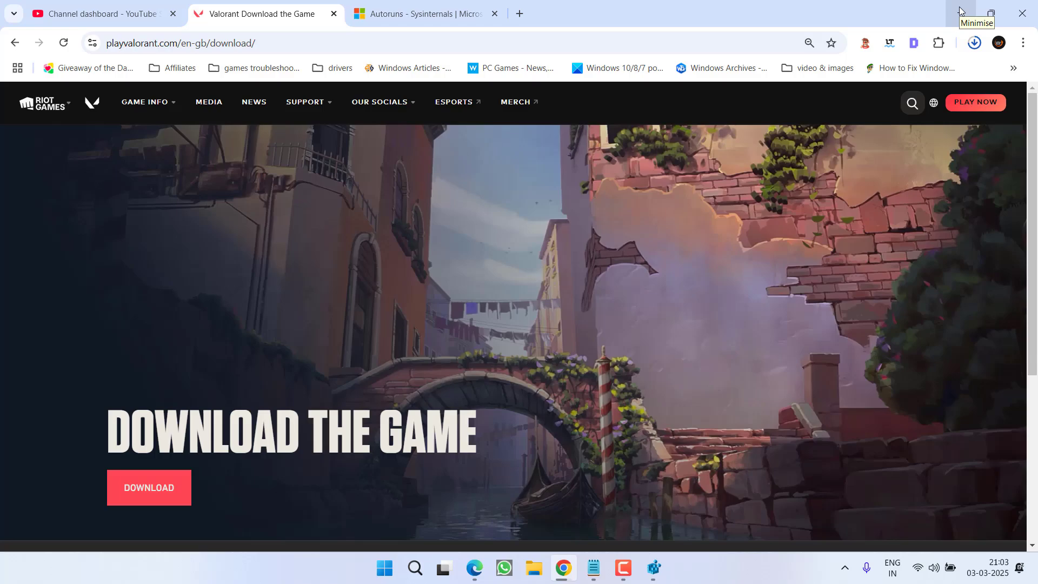
pyautogui.click(824, 72)
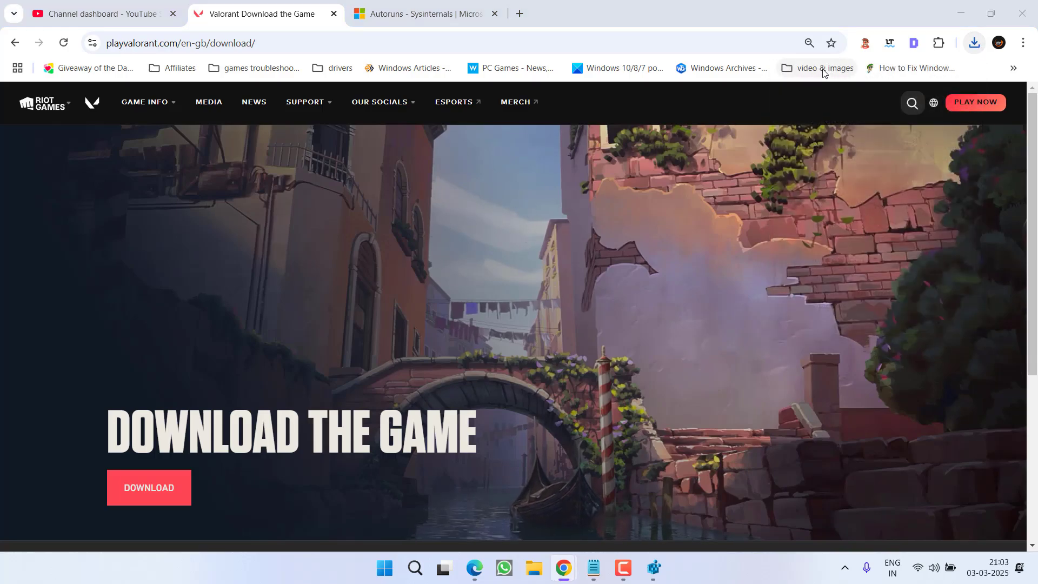
# - Run the VALORANT installer with admin approval, then approve the Riot Client so it starts up
pyautogui.click(961, 14)
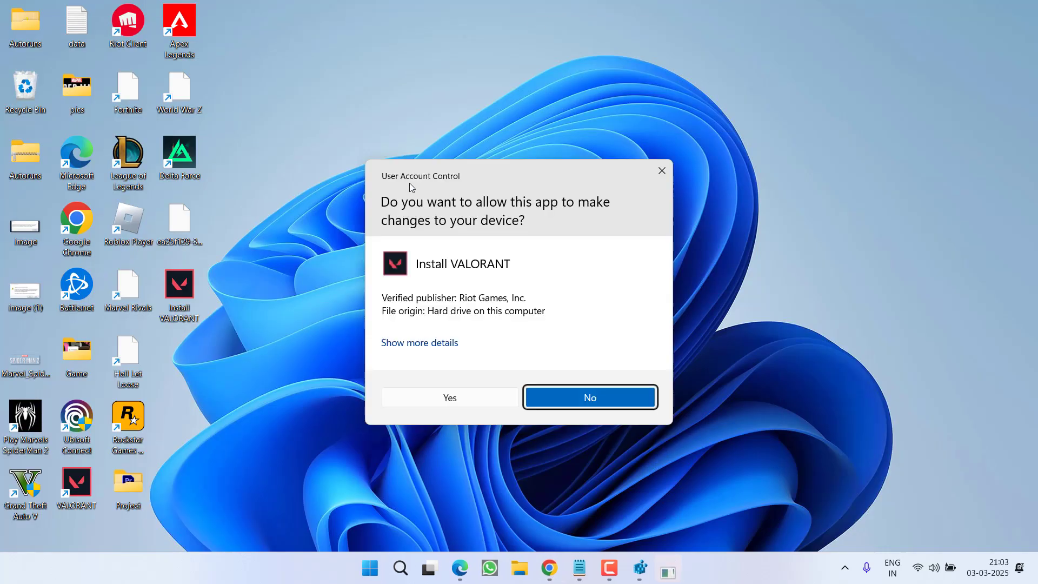
pyautogui.click(451, 399)
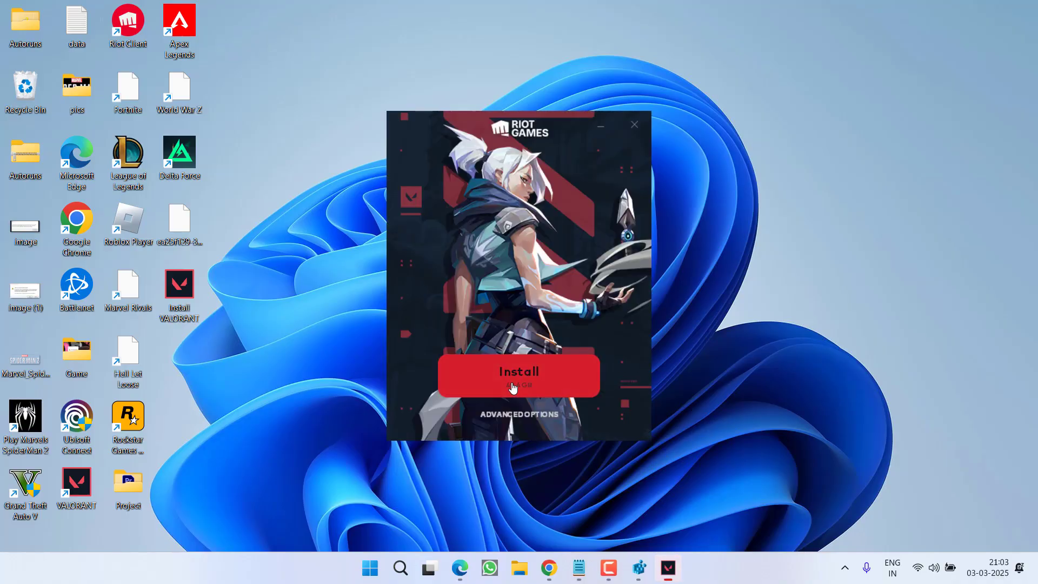
pyautogui.click(513, 388)
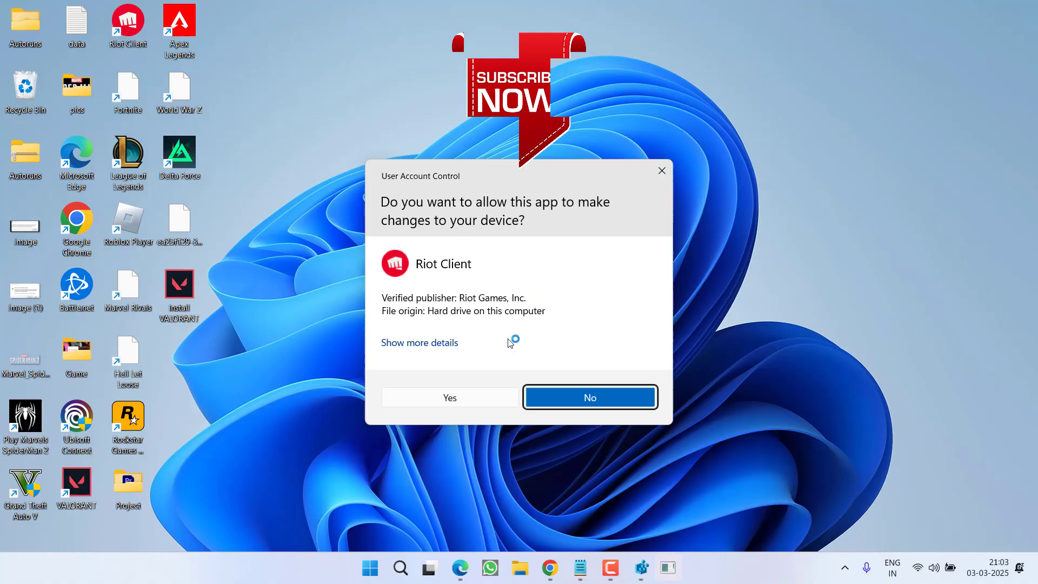
pyautogui.click(462, 398)
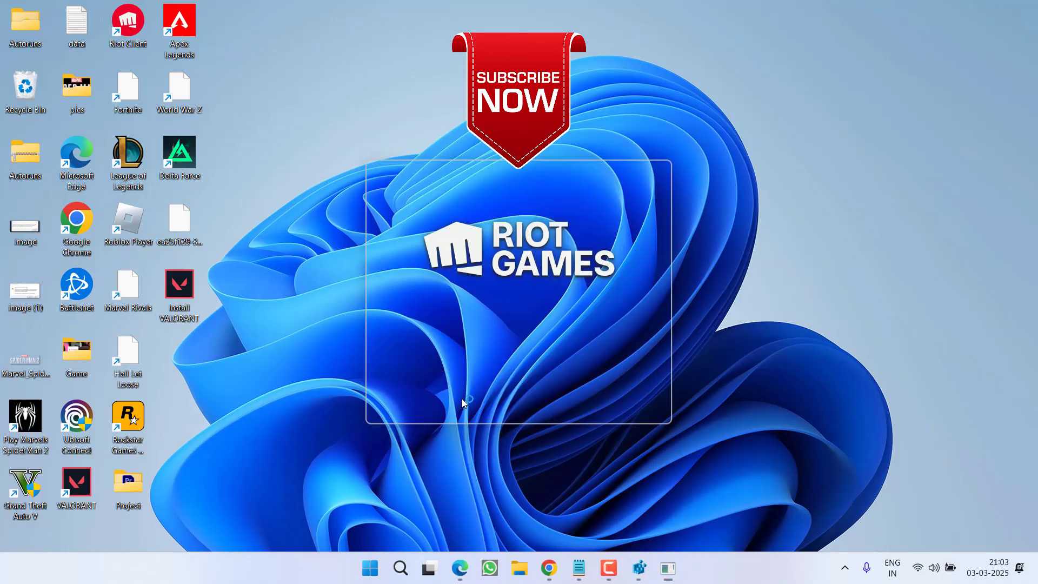